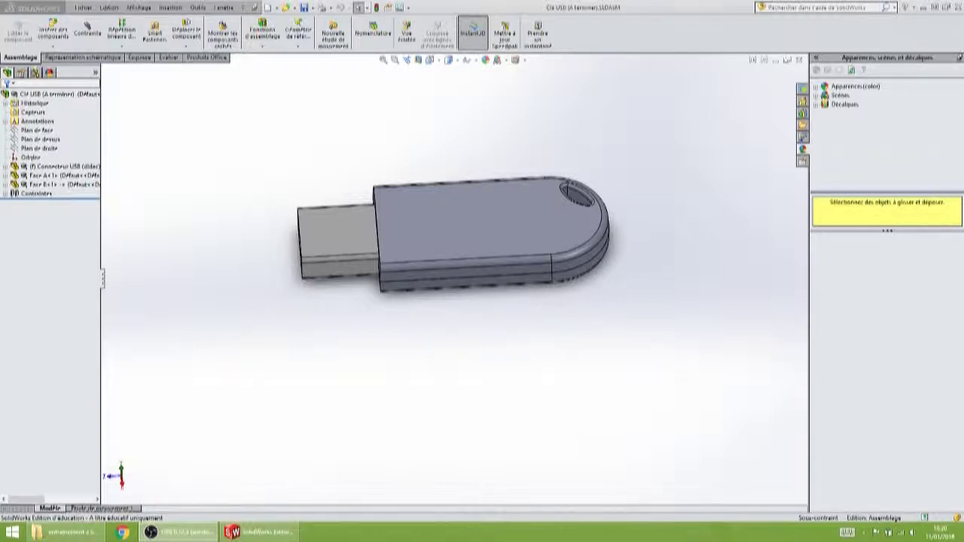
Create a new part document and open a sketch on the front plane (Plan de face).
click(83, 8)
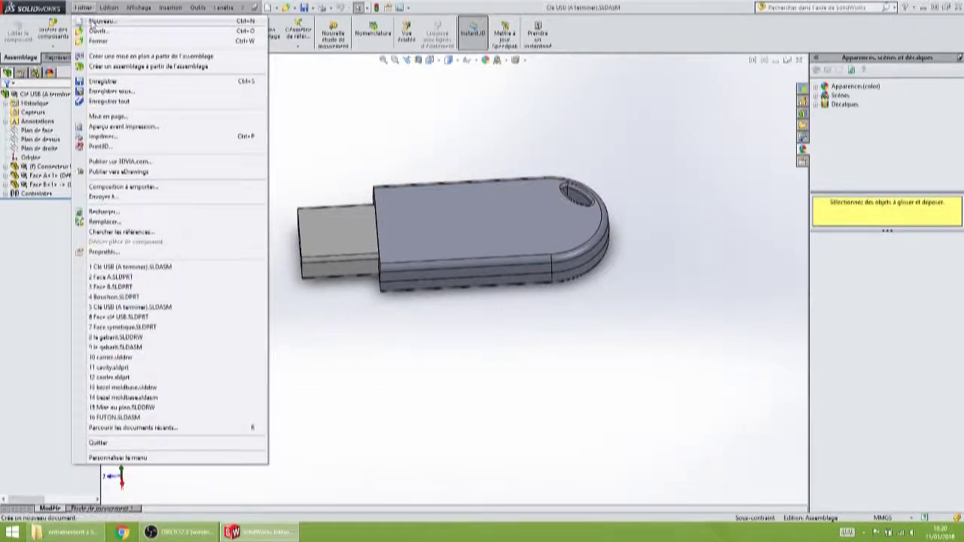
click(92, 21)
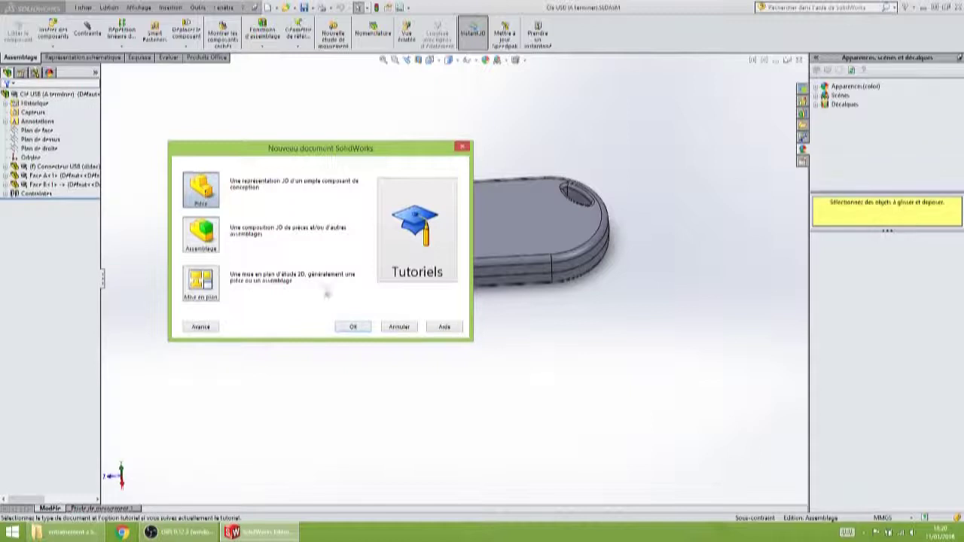
click(353, 327)
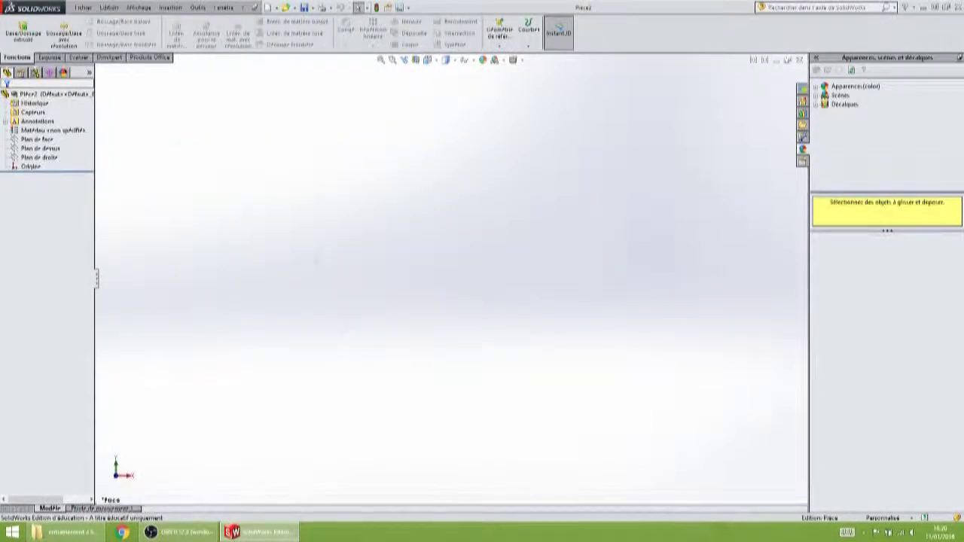
click(49, 57)
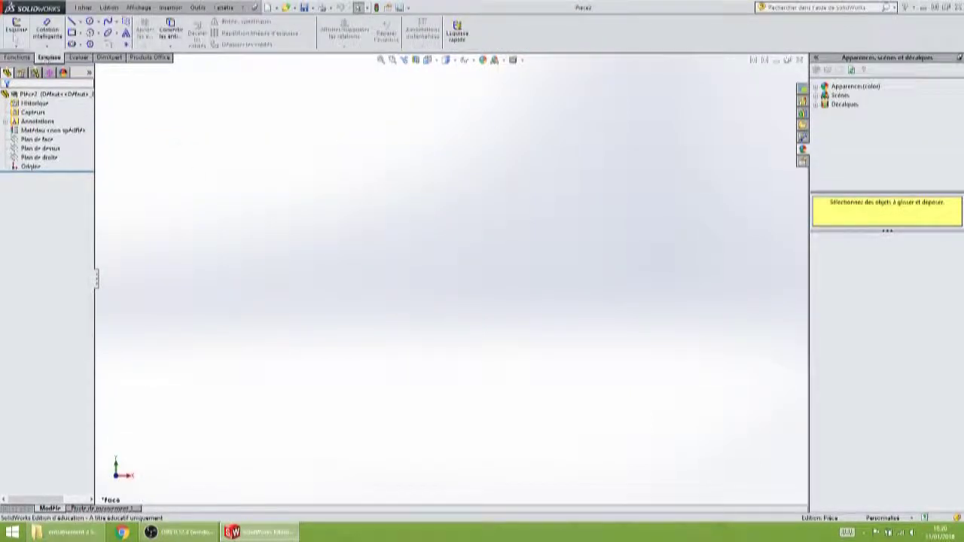
click(15, 36)
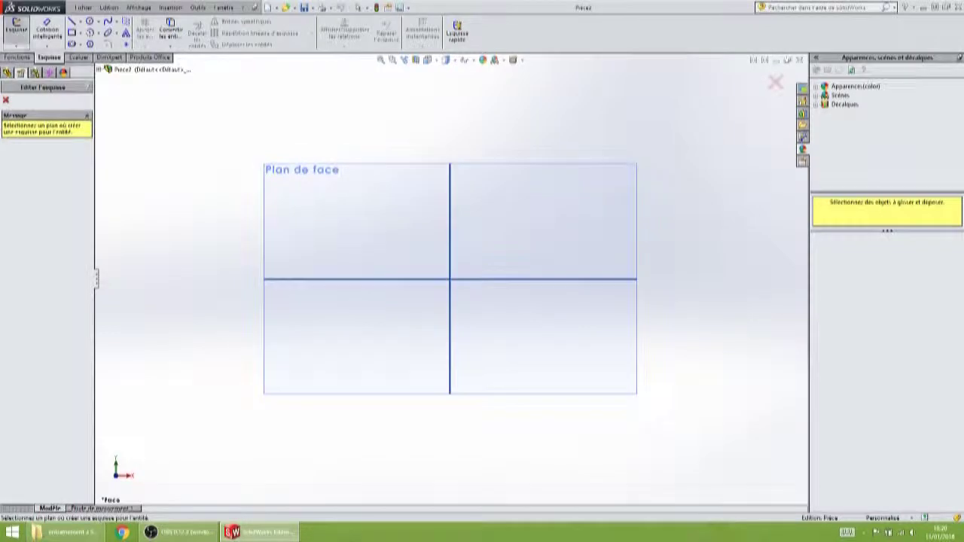
click(295, 179)
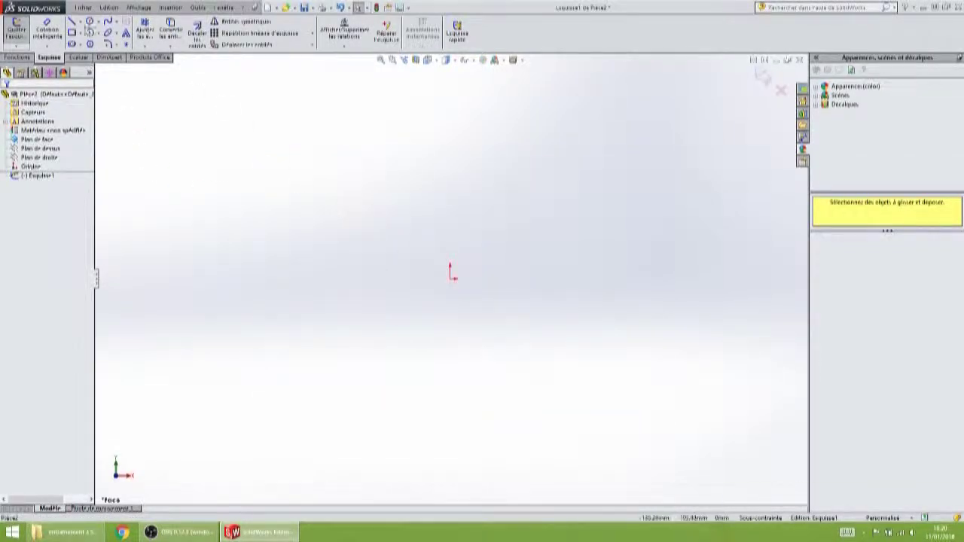
Sketch a vertical construction line of infinite length through the origin.
click(81, 25)
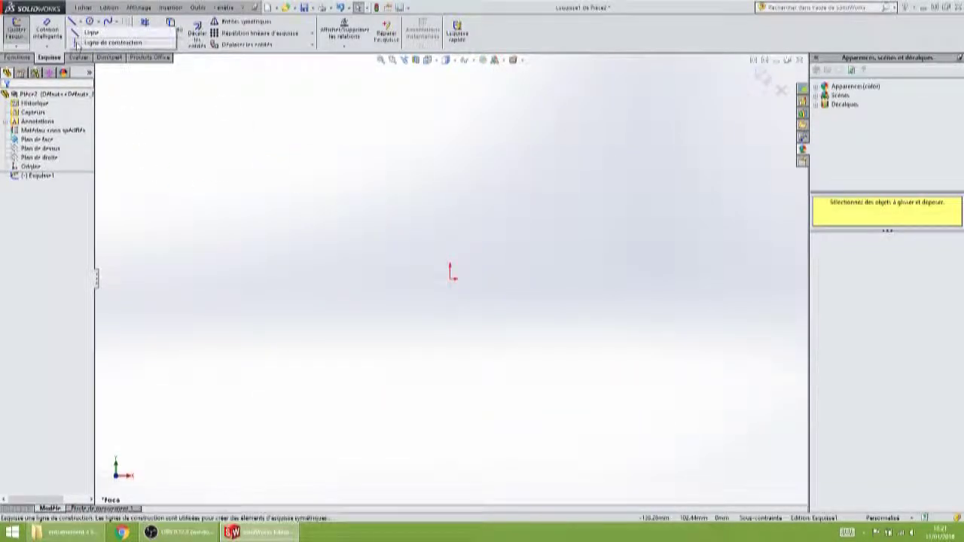
click(77, 46)
click(22, 183)
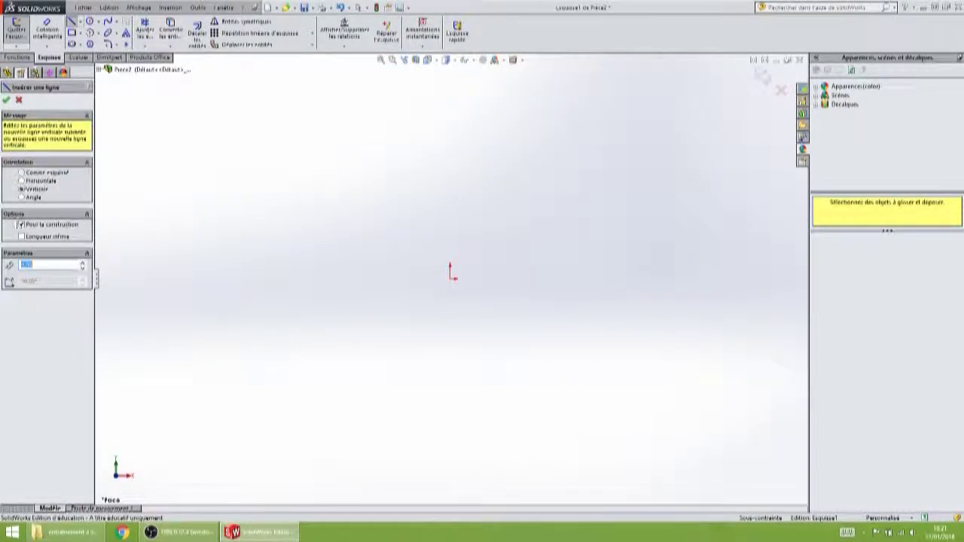
click(21, 236)
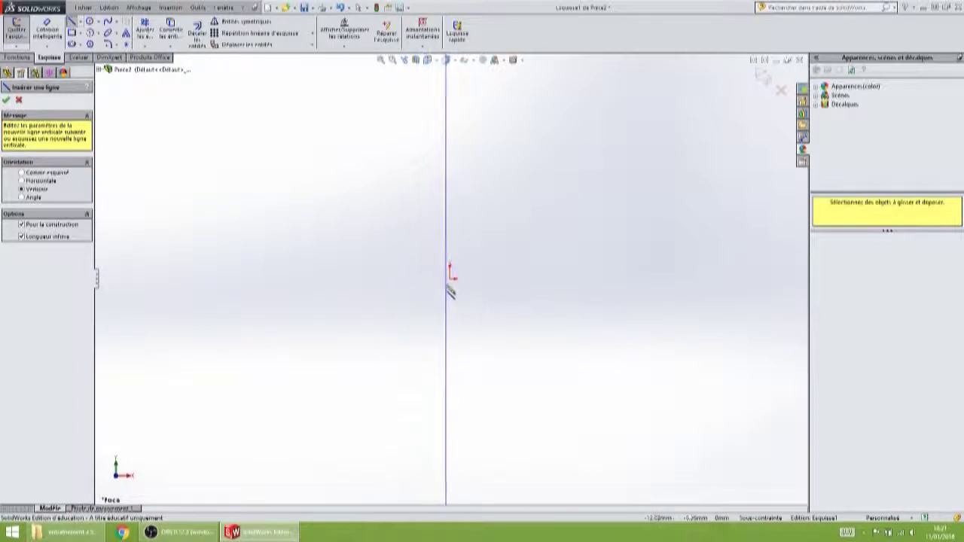
click(452, 279)
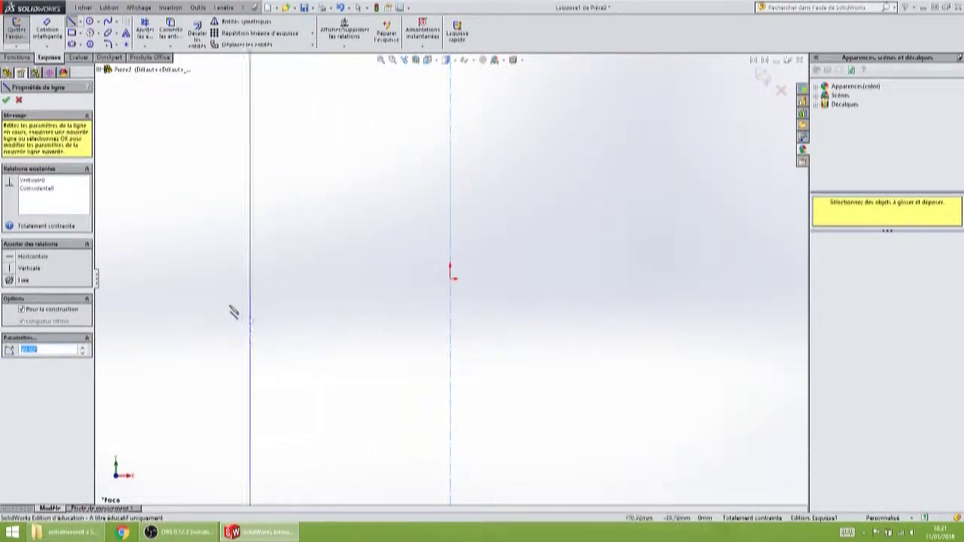
click(14, 262)
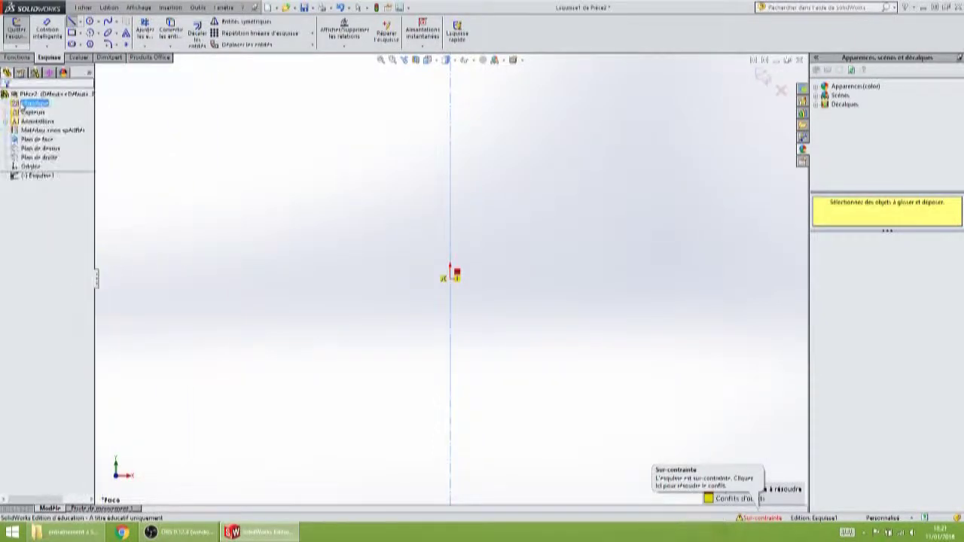
key(Escape)
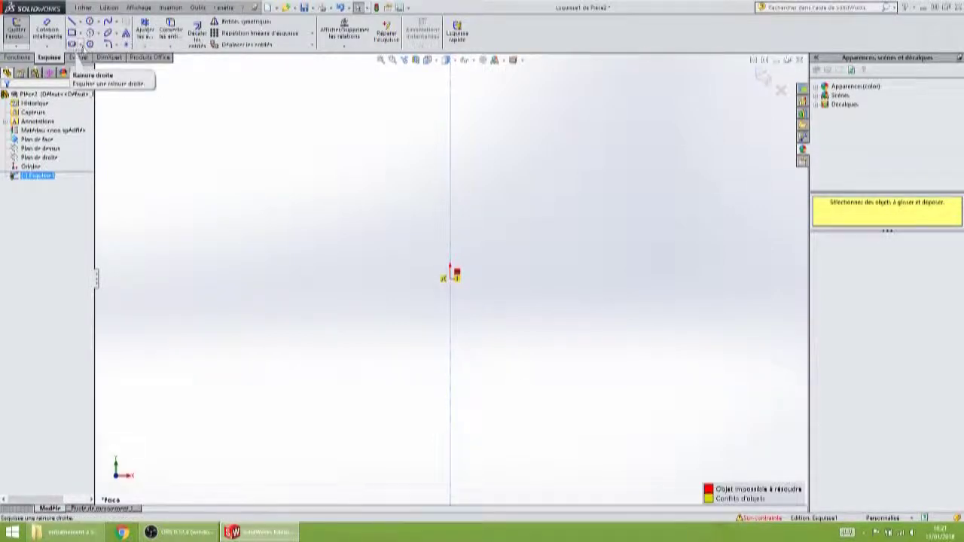
Sketch a horizontal construction line of infinite length through the origin and undo the conflicting relation on the vertical line.
click(80, 22)
click(80, 43)
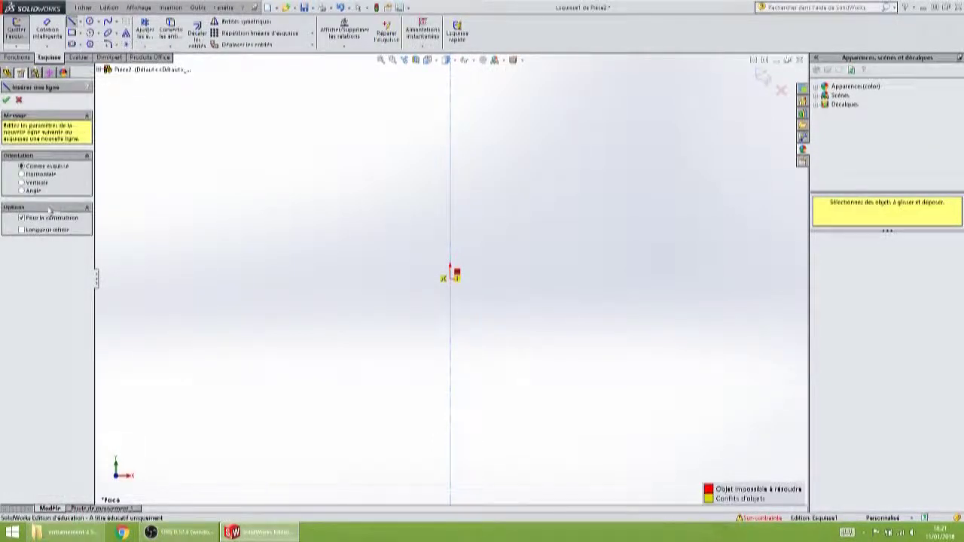
click(22, 183)
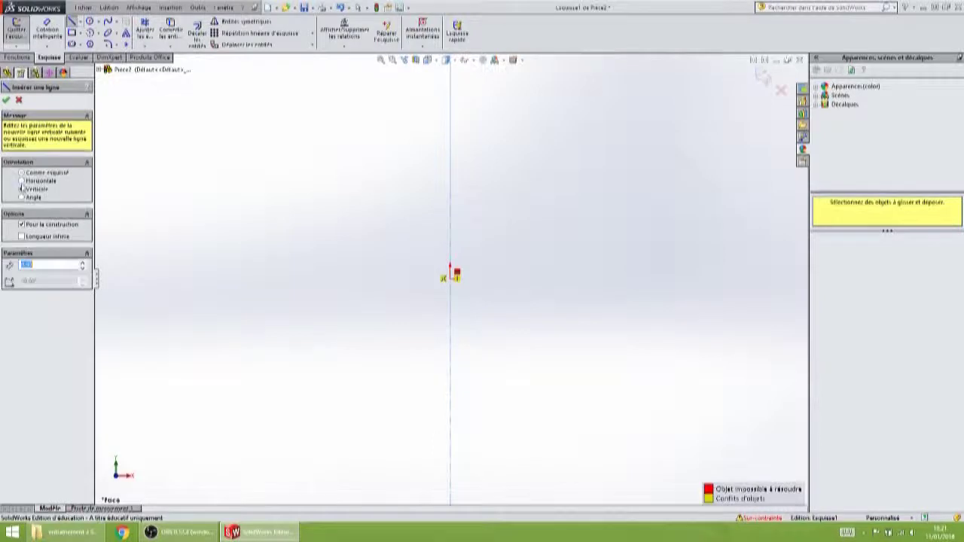
click(22, 181)
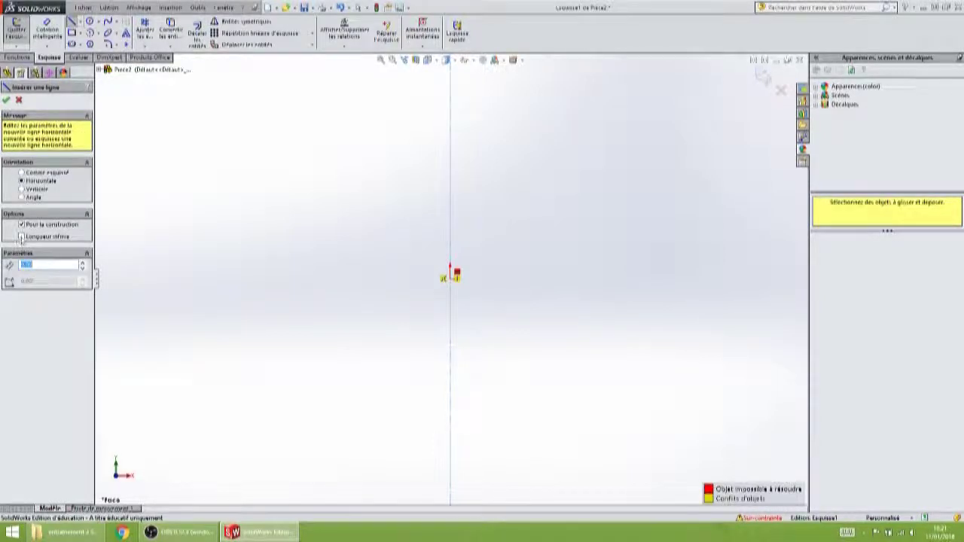
click(21, 236)
click(451, 279)
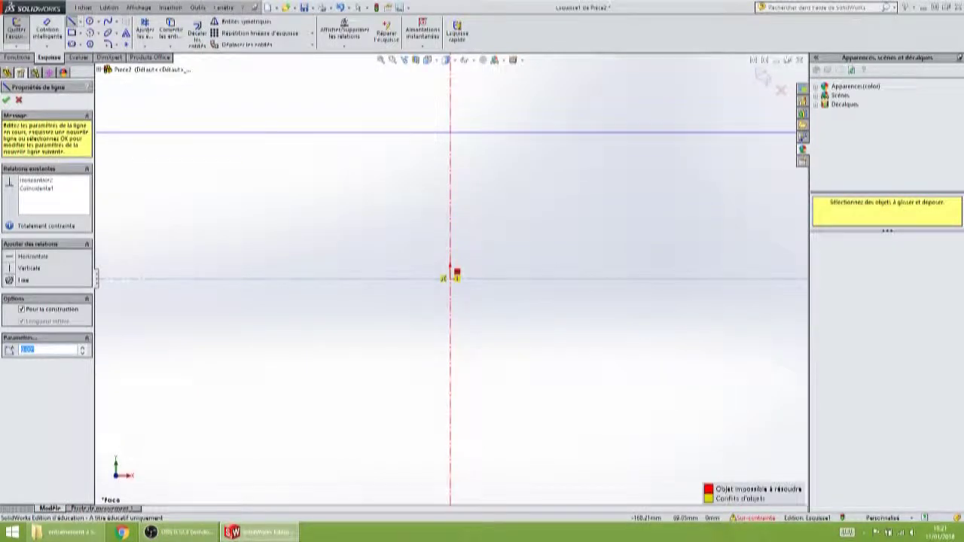
click(19, 100)
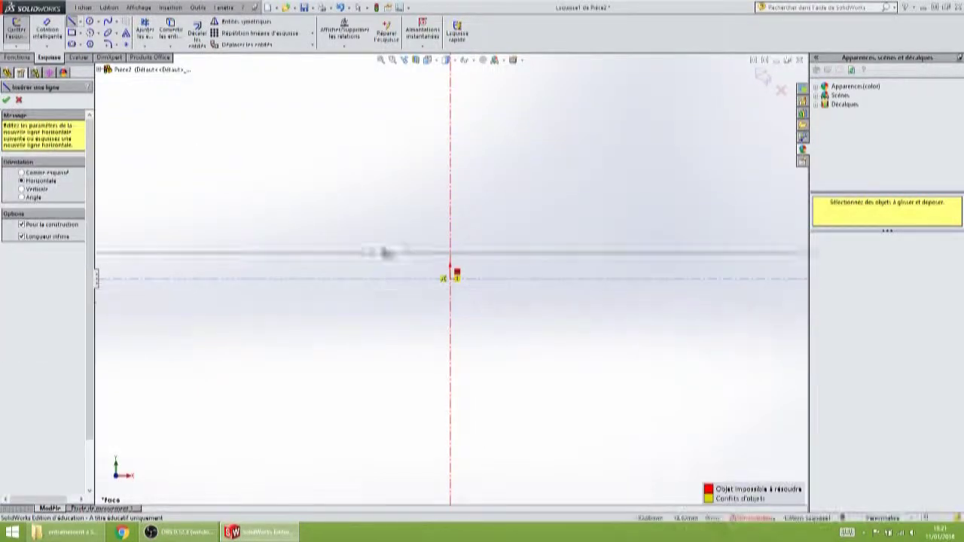
click(19, 100)
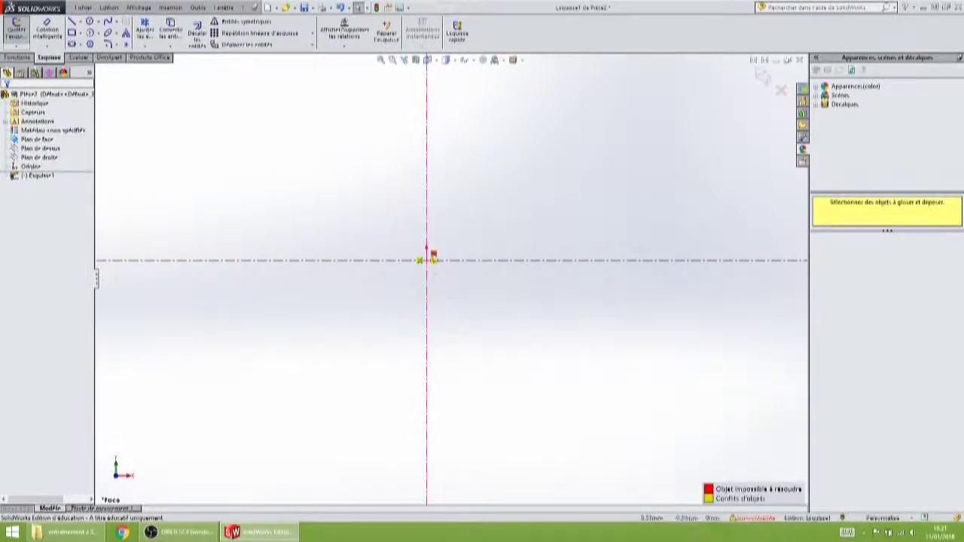
key(ctrl+z)
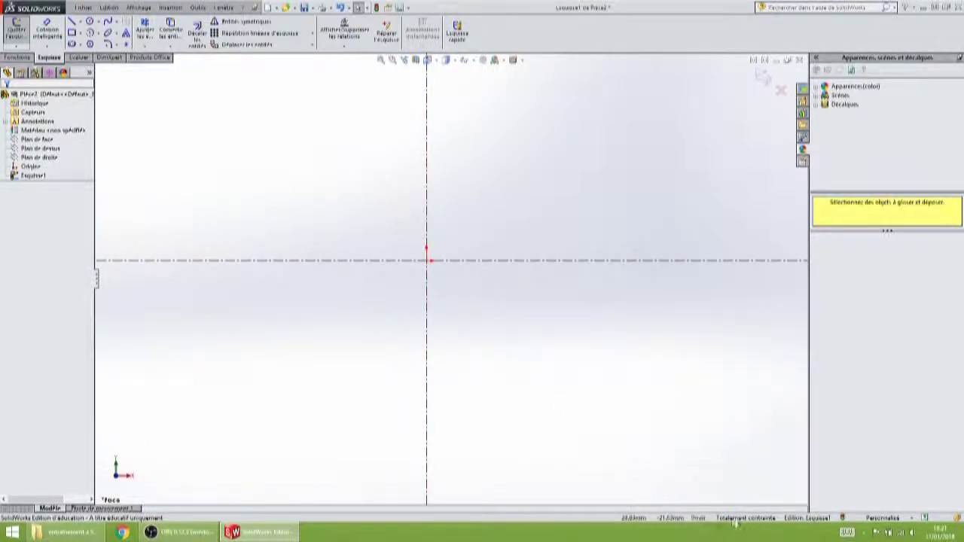
Sketch a slanted line rising toward the vertical axis from a point on the horizontal axis about 30.5 mm right of the origin.
scroll(595, 359, up, 2)
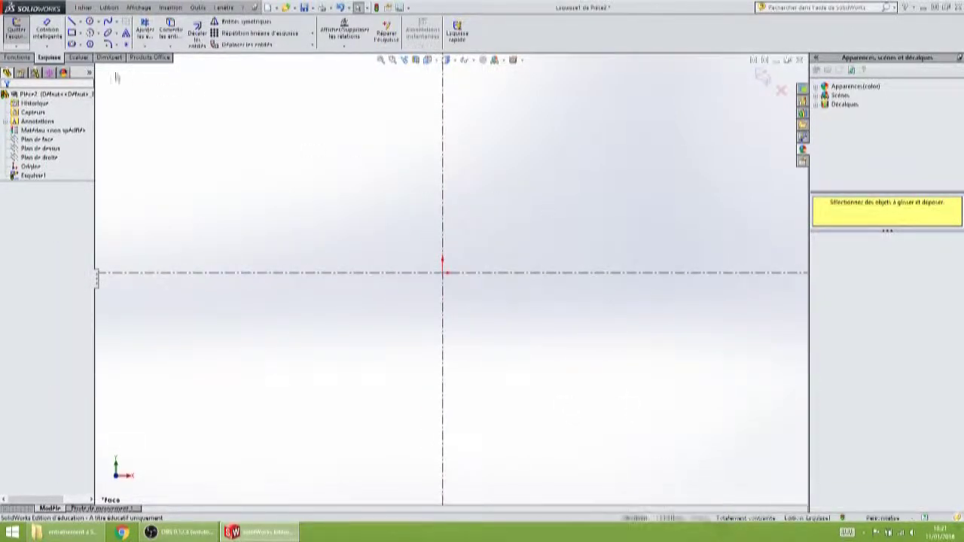
click(80, 22)
click(76, 43)
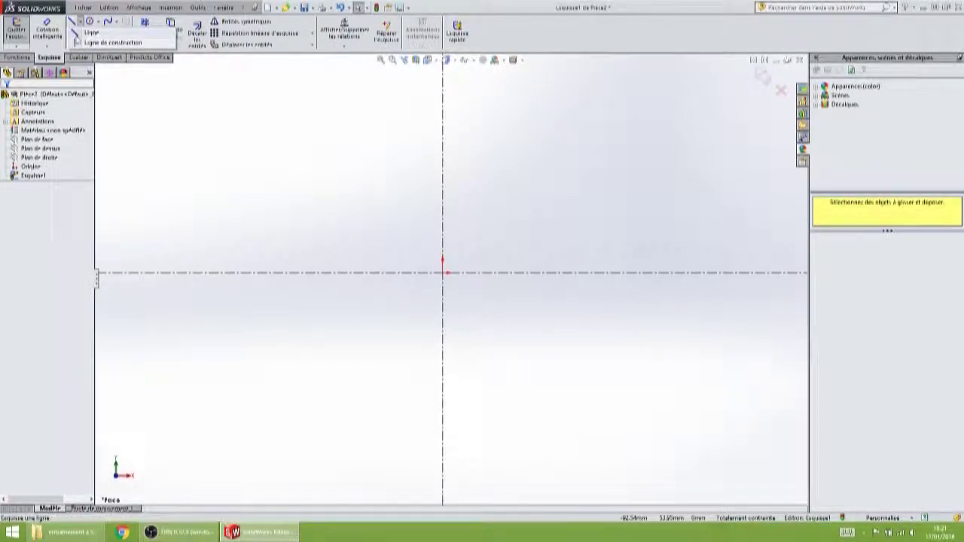
click(559, 273)
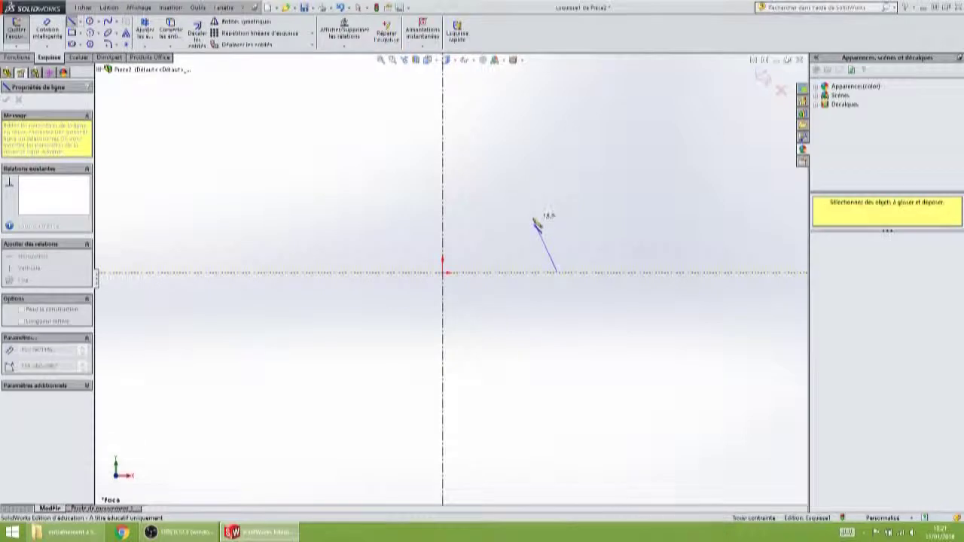
click(533, 219)
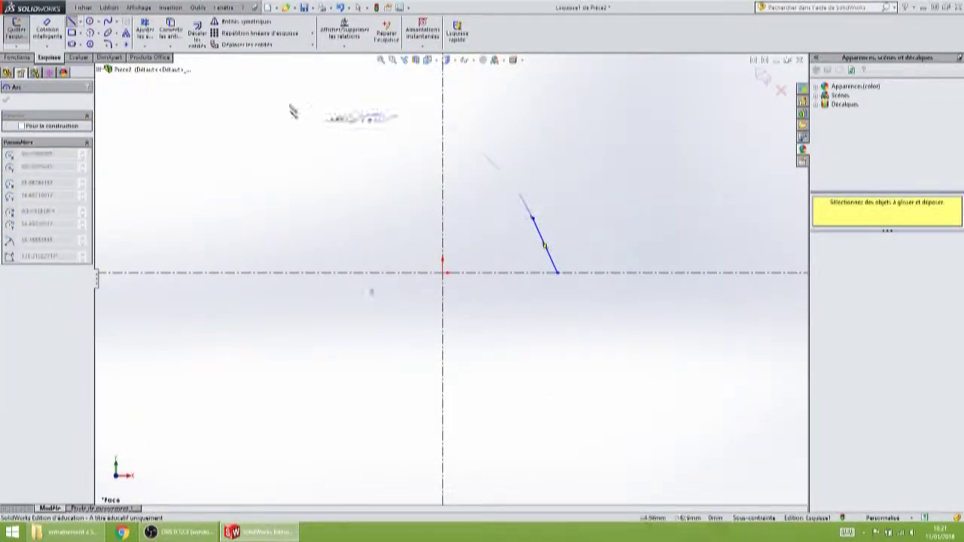
key(Escape)
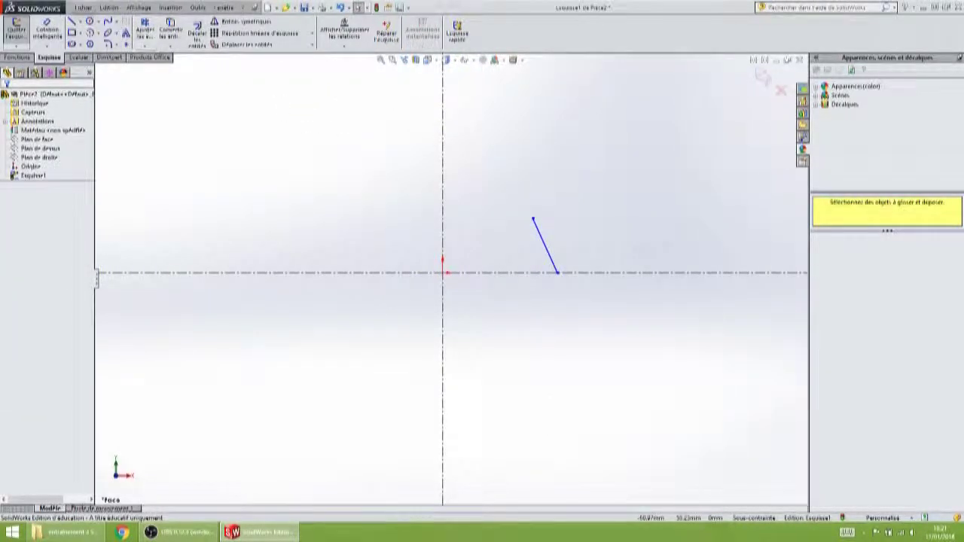
Sketch a horizontal line from the upper end of the slanted line to the vertical construction line.
click(71, 22)
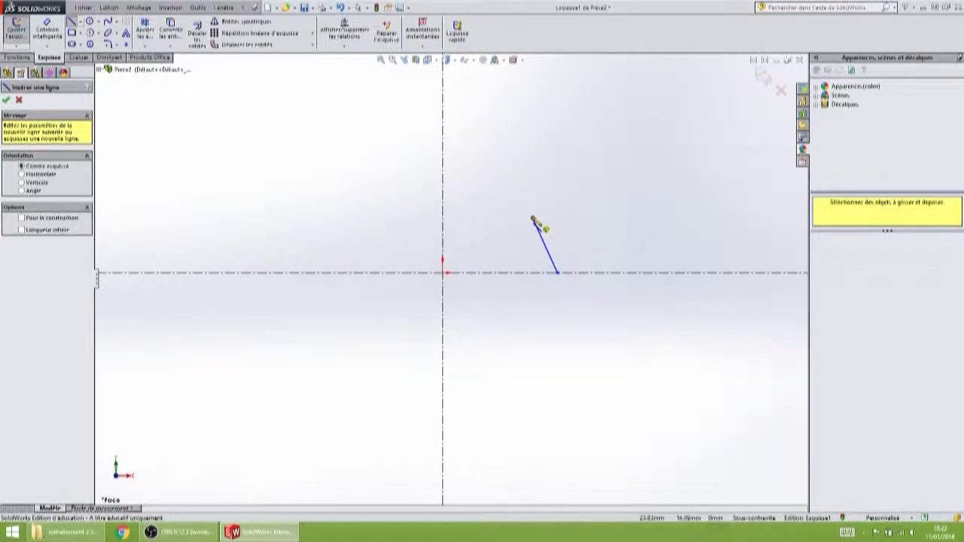
click(532, 220)
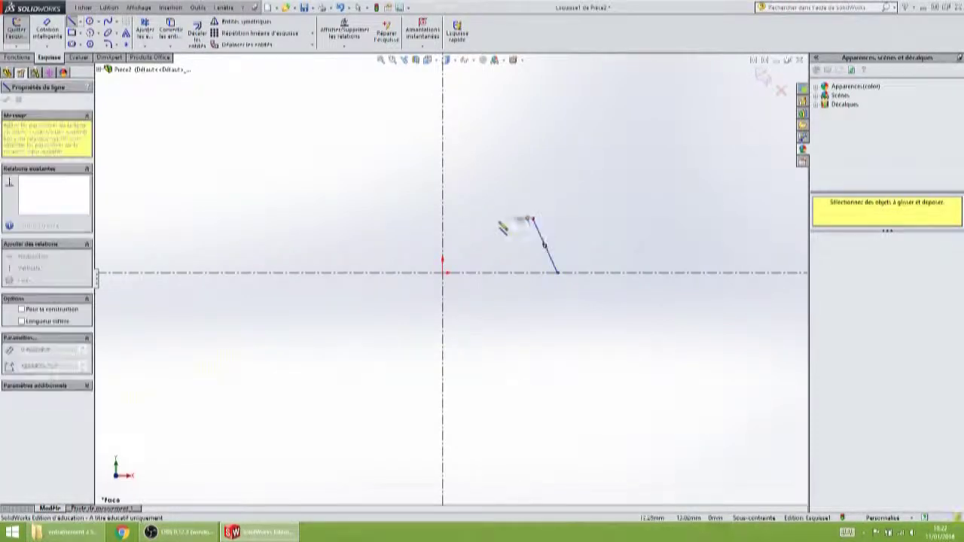
click(443, 219)
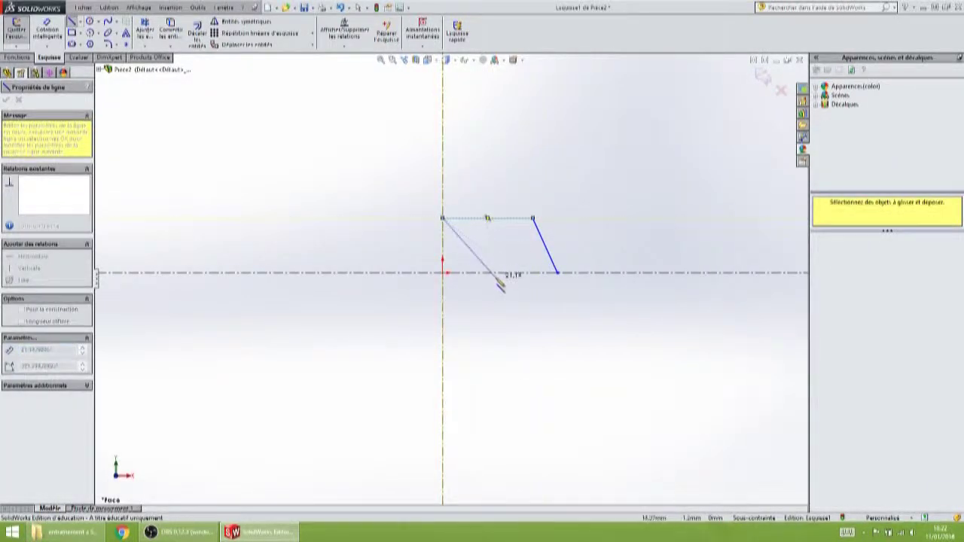
key(Escape)
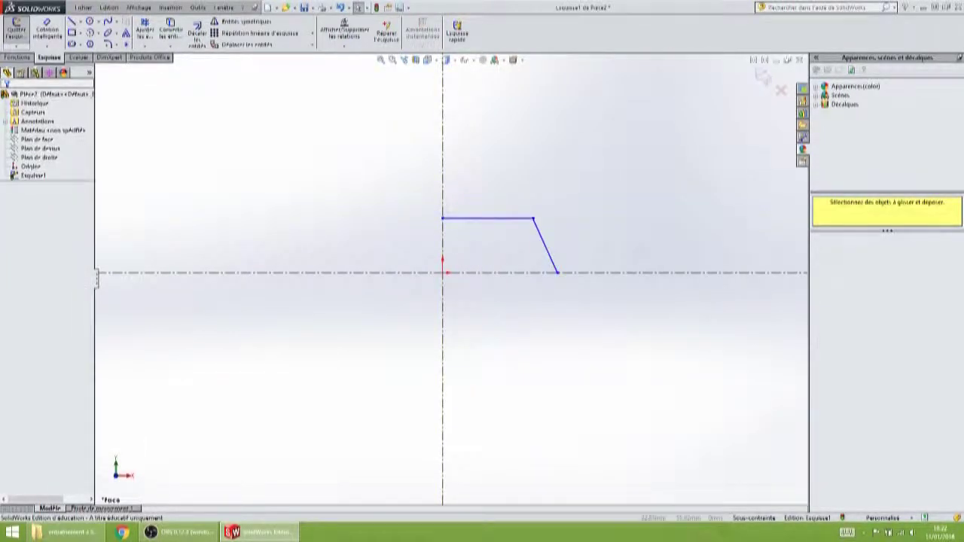
Dimension the horizontal distance from the origin to the slanted line's lower end as 9.5 mm.
click(58, 35)
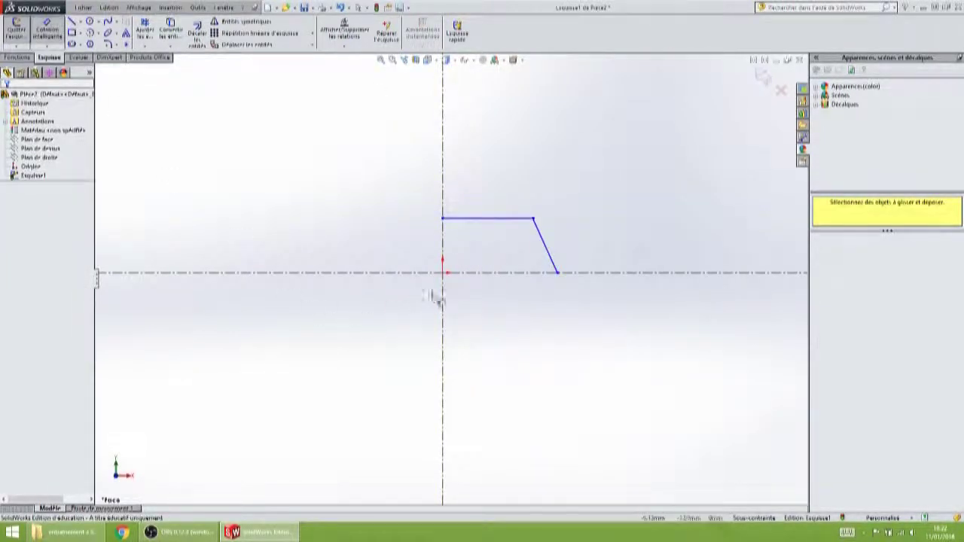
click(556, 275)
click(497, 316)
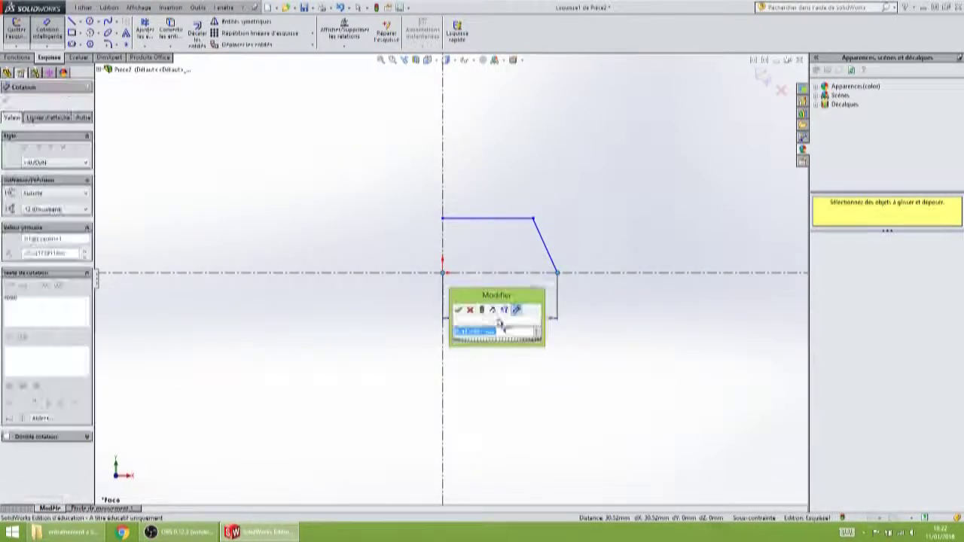
text(9.5)
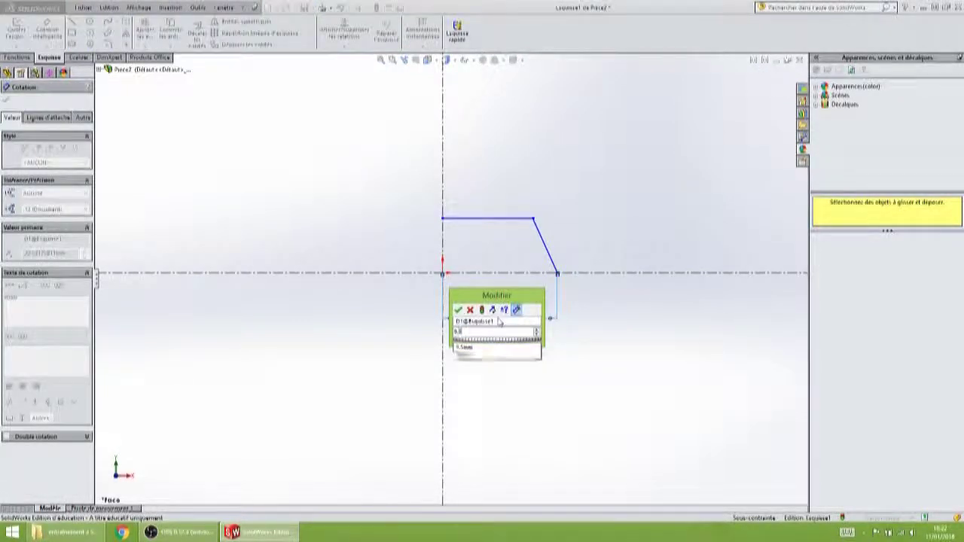
key(Return)
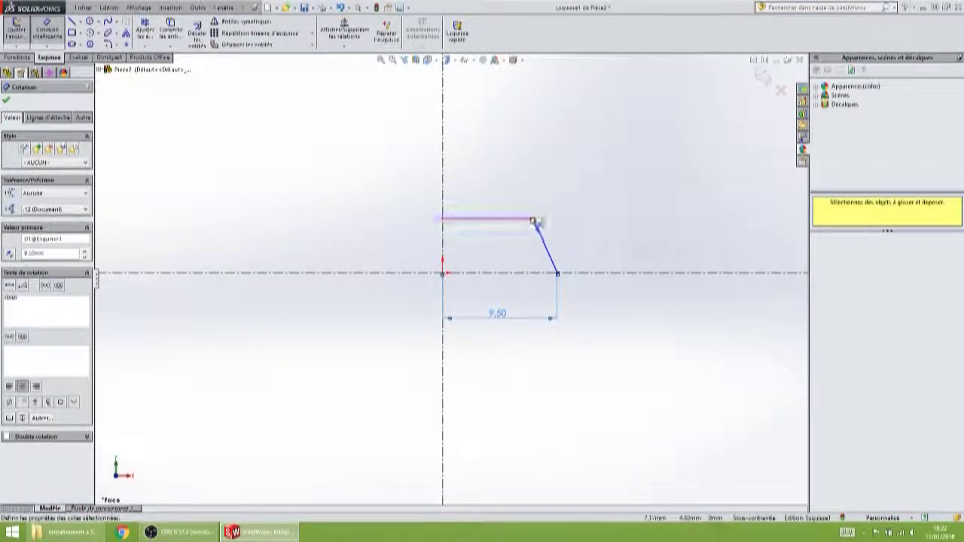
Dimension the height of the slanted line's upper end above the horizontal construction line as 3 mm.
click(531, 219)
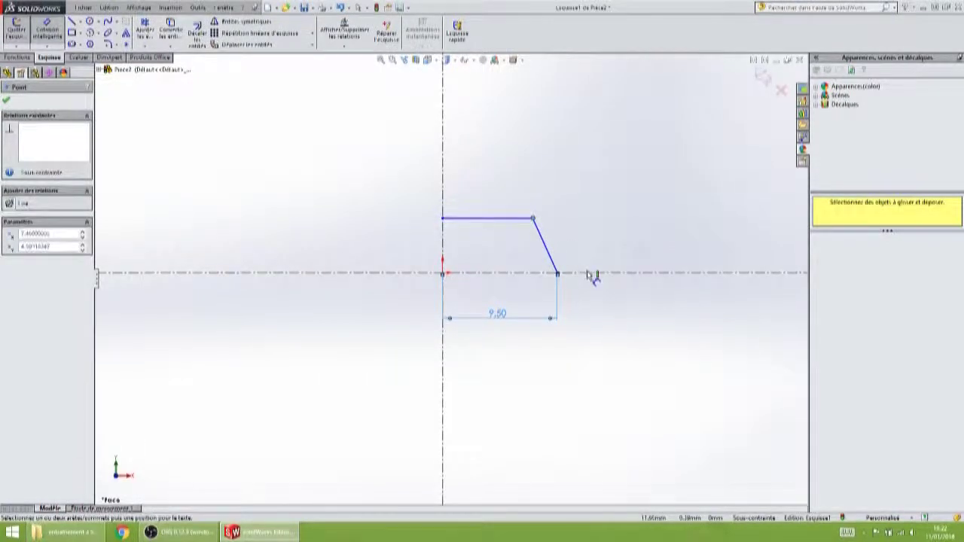
click(592, 273)
click(593, 253)
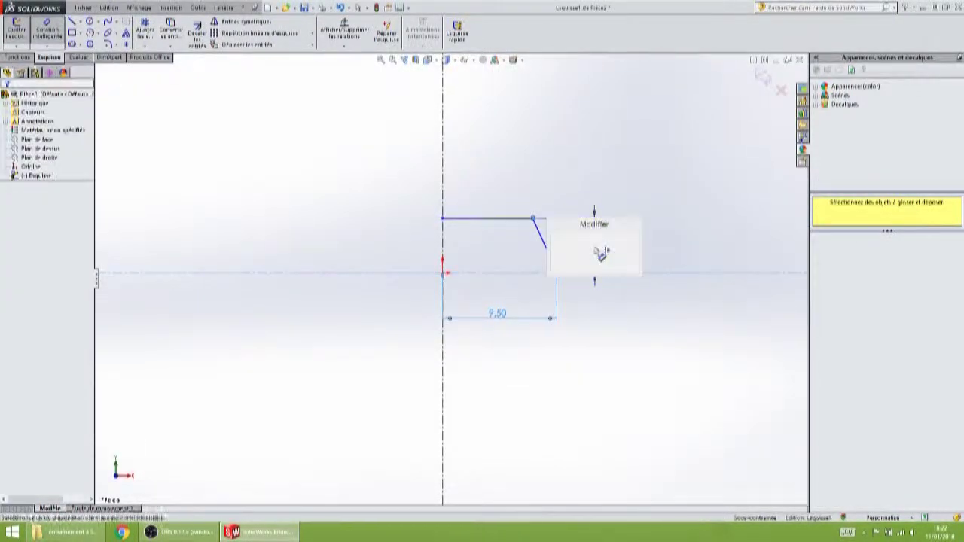
text(3)
key(Return)
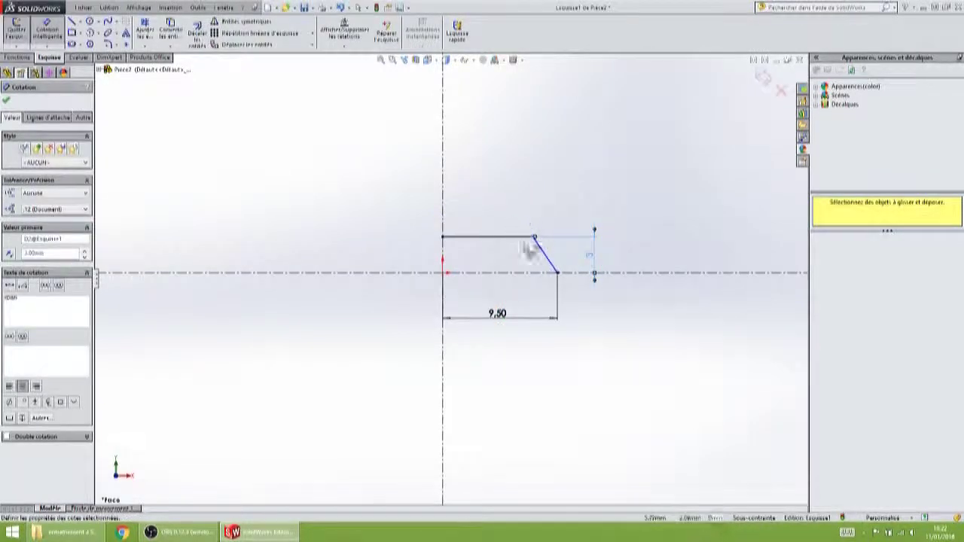
Dimension the angle between the vertical construction line and the short slanted line as 3°.
click(443, 190)
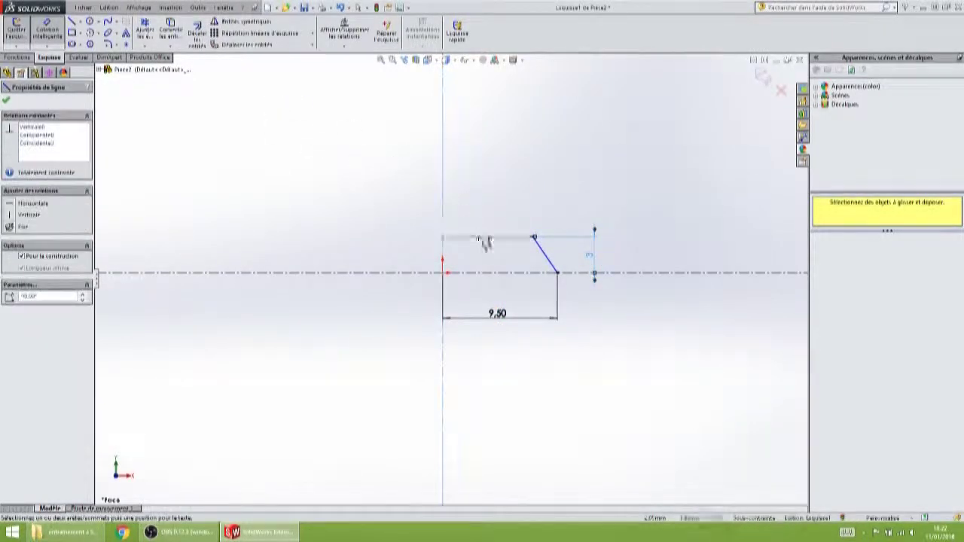
drag(550, 256, 494, 186)
click(490, 188)
text(2)
key(Return)
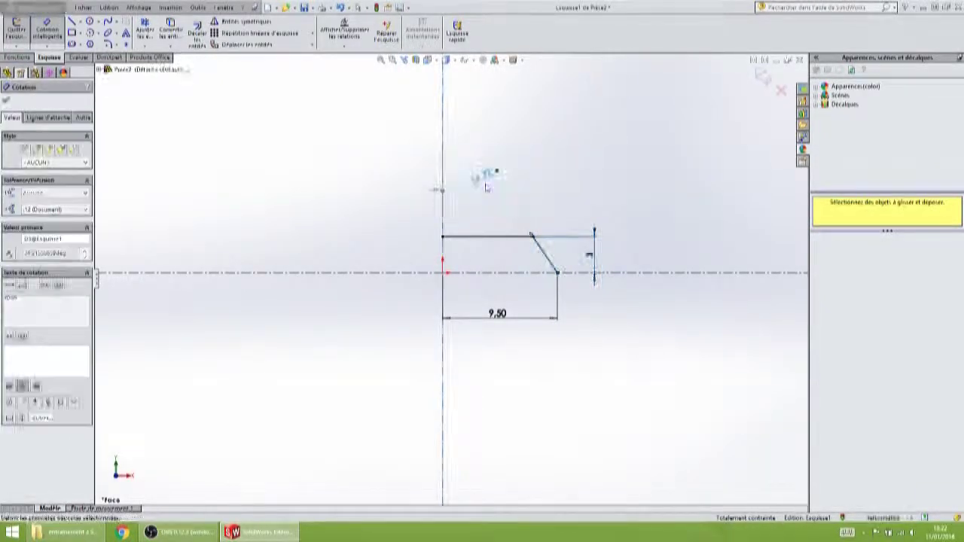
Move the 3° angle dimension down the vertical axis to sit close above the profile.
key(f)
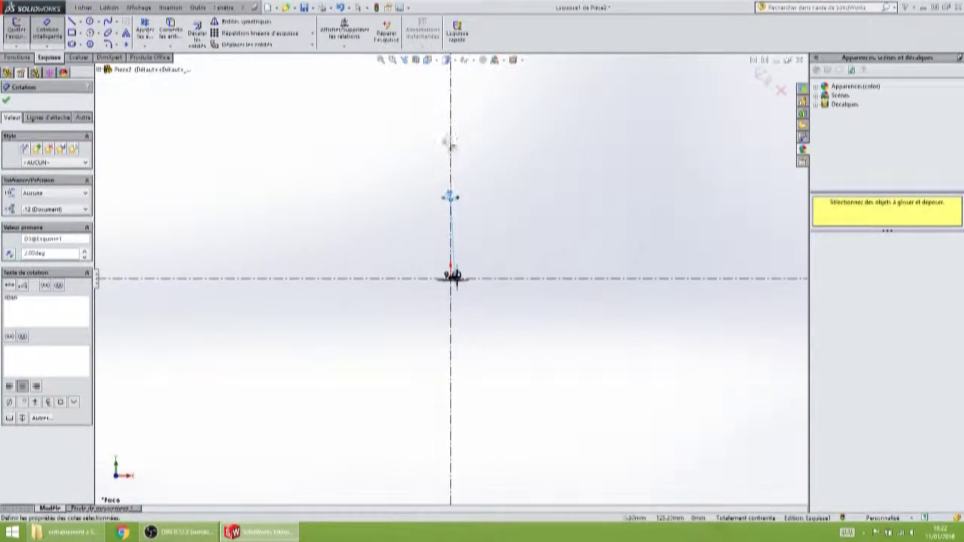
drag(450, 195, 453, 265)
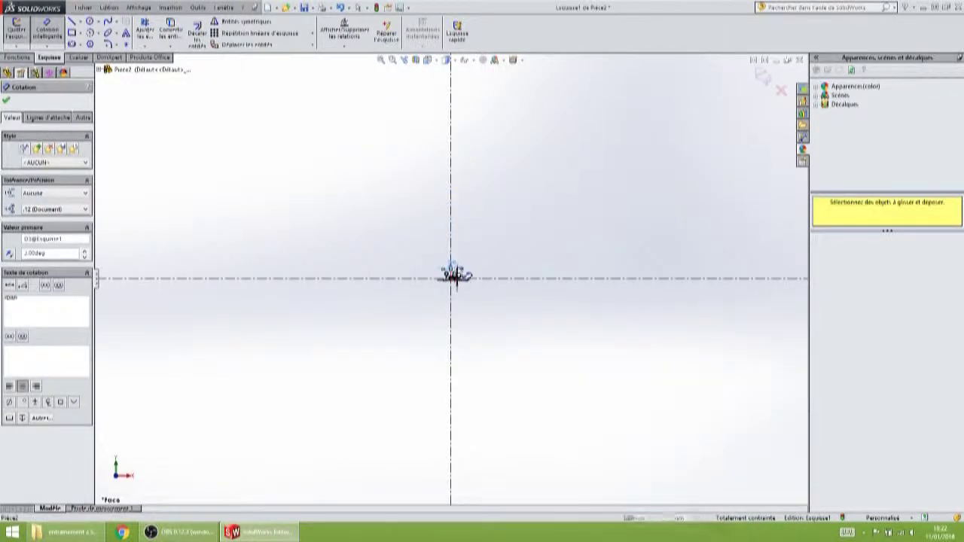
scroll(453, 272, down, 6)
scroll(467, 316, down, 4)
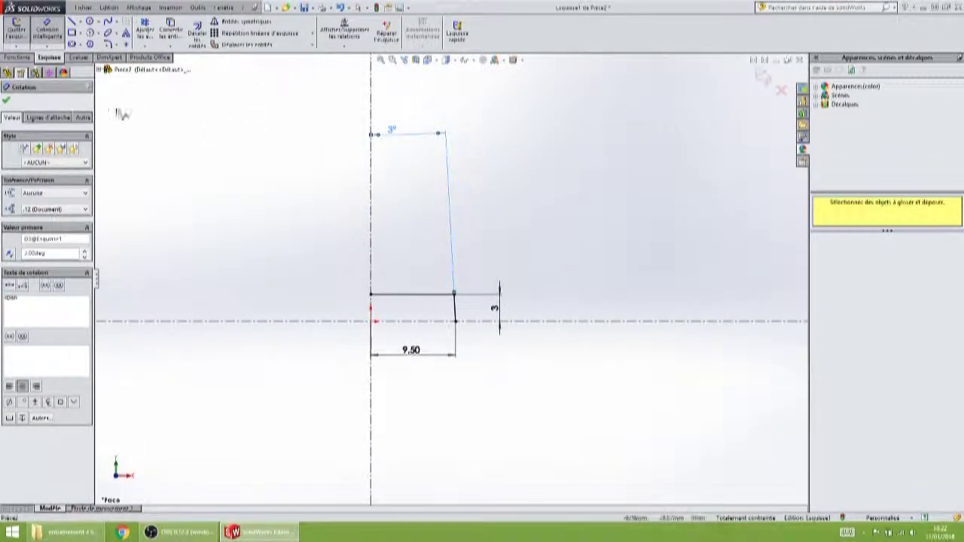
key(Escape)
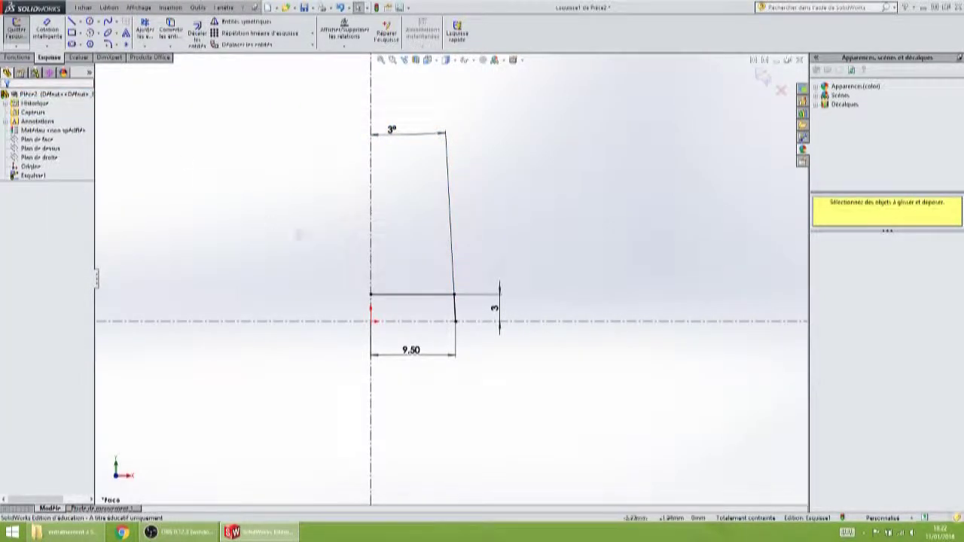
Mirror the upper horizontal line and the short slanted line about the vertical construction line, keeping the originals.
click(458, 310)
click(308, 259)
click(239, 21)
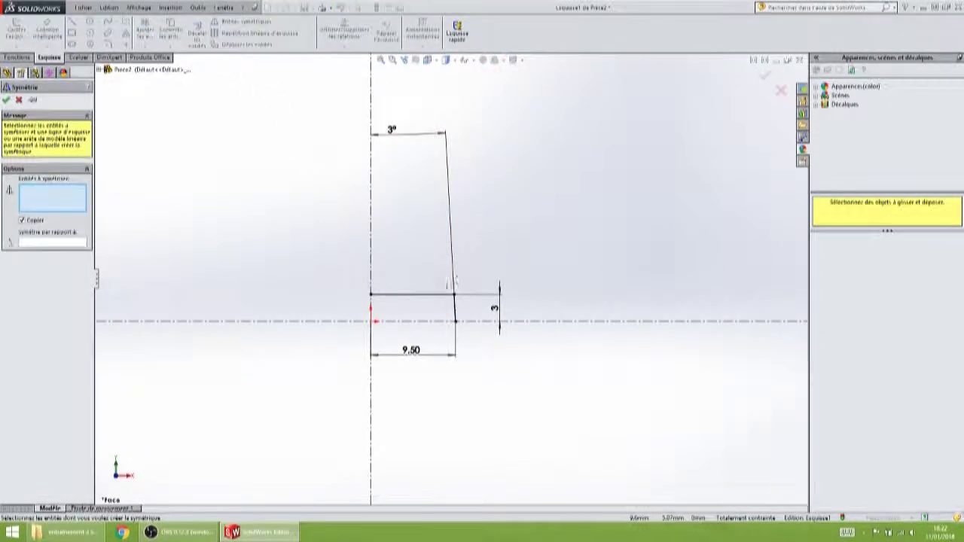
click(410, 301)
click(456, 315)
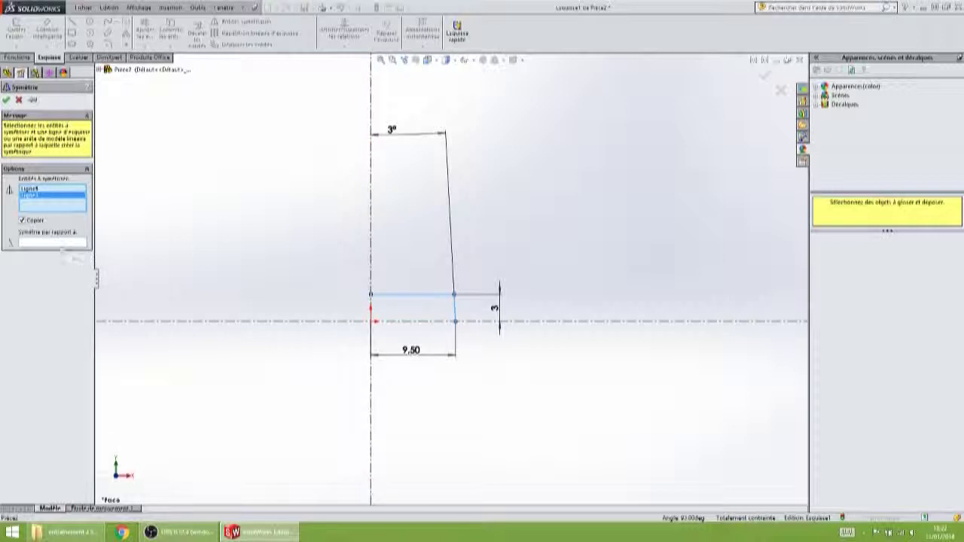
click(63, 242)
click(372, 233)
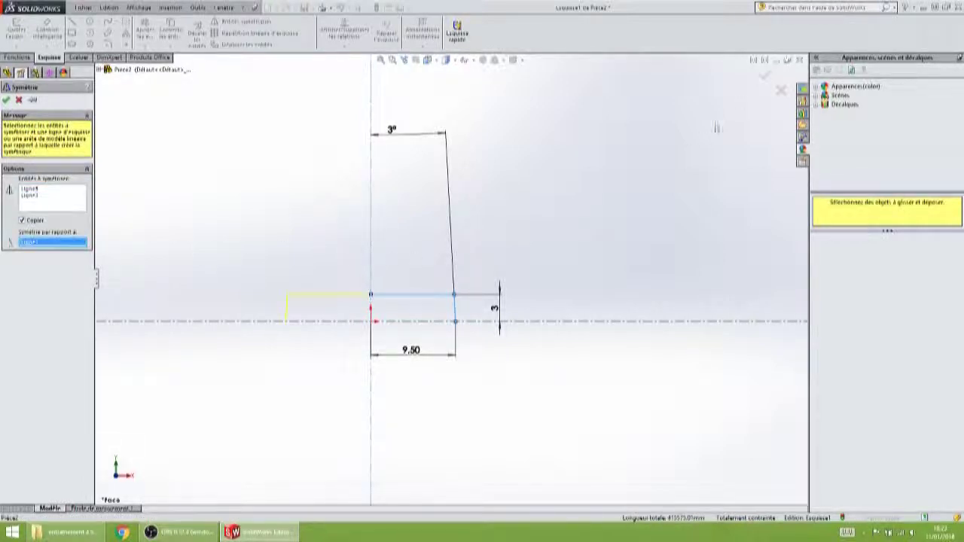
click(764, 76)
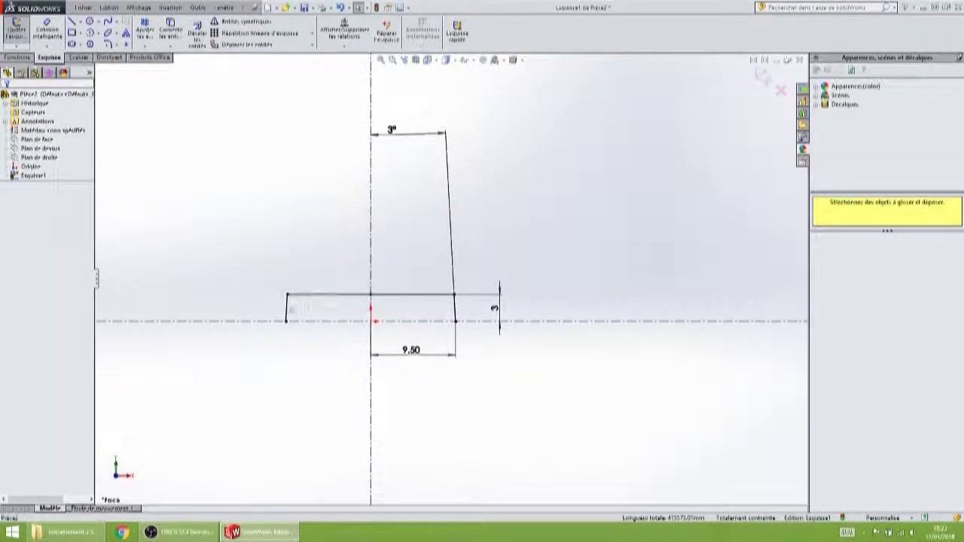
Mirror the upper line and both slanted side lines about the horizontal construction line to close the profile.
click(287, 309)
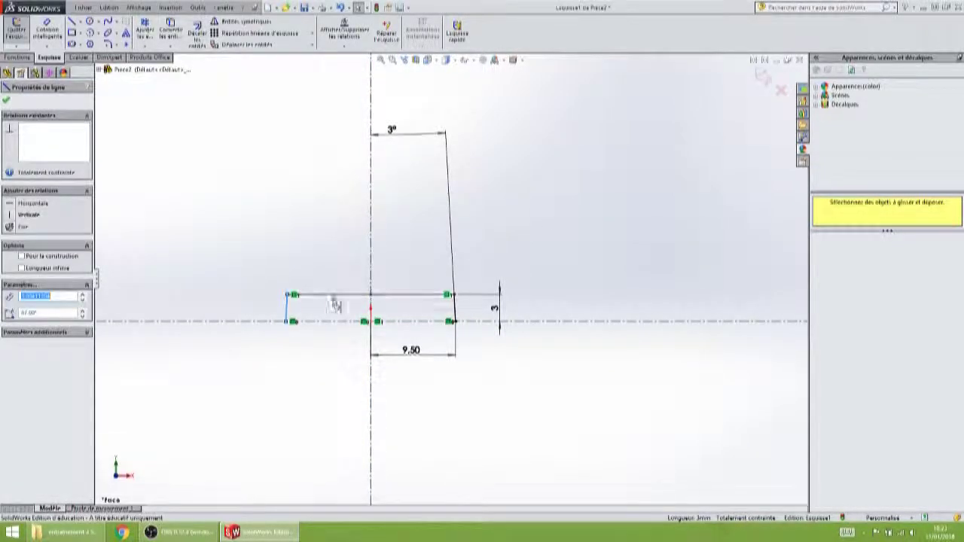
ctrl+click(363, 301)
ctrl+click(454, 315)
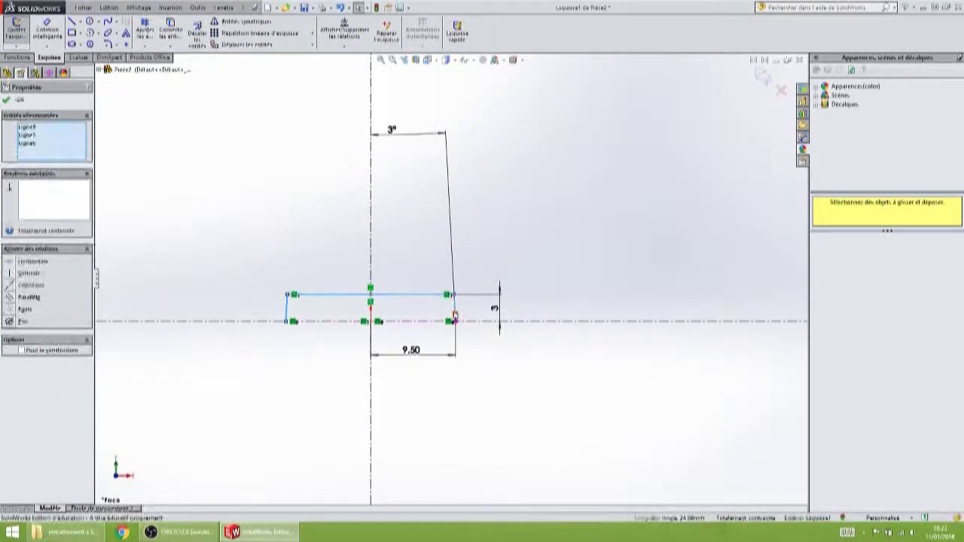
click(239, 22)
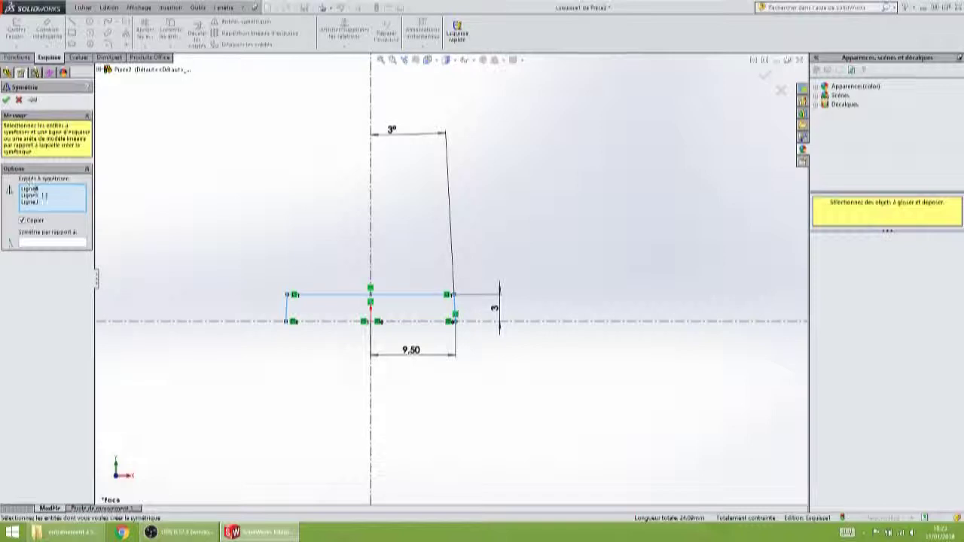
click(35, 244)
click(193, 322)
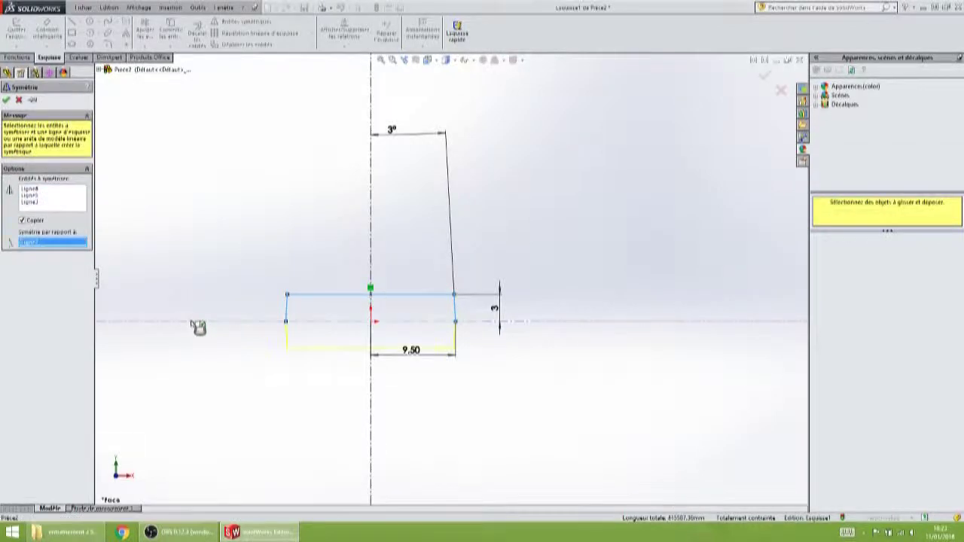
click(764, 75)
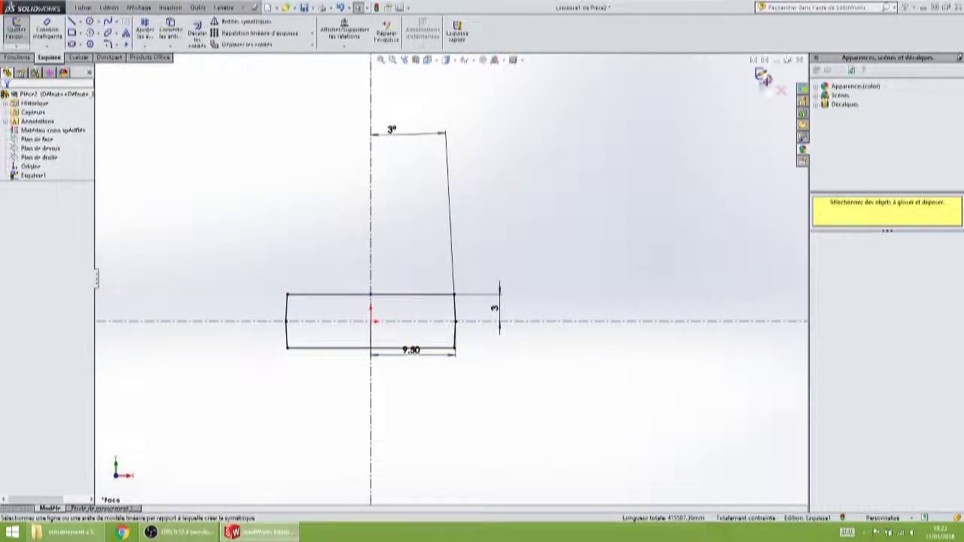
Round all four corners of the closed profile with 1 mm sketch fillets.
click(108, 44)
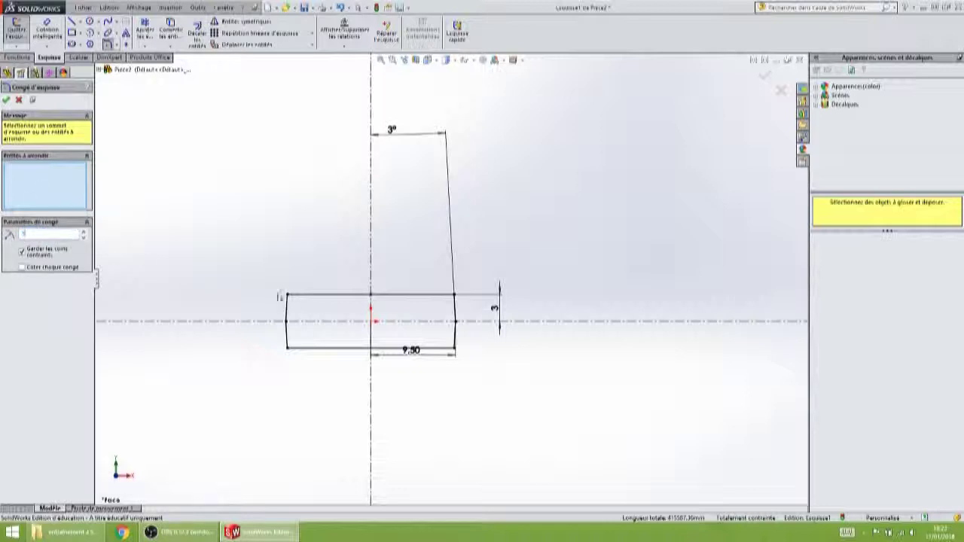
click(287, 294)
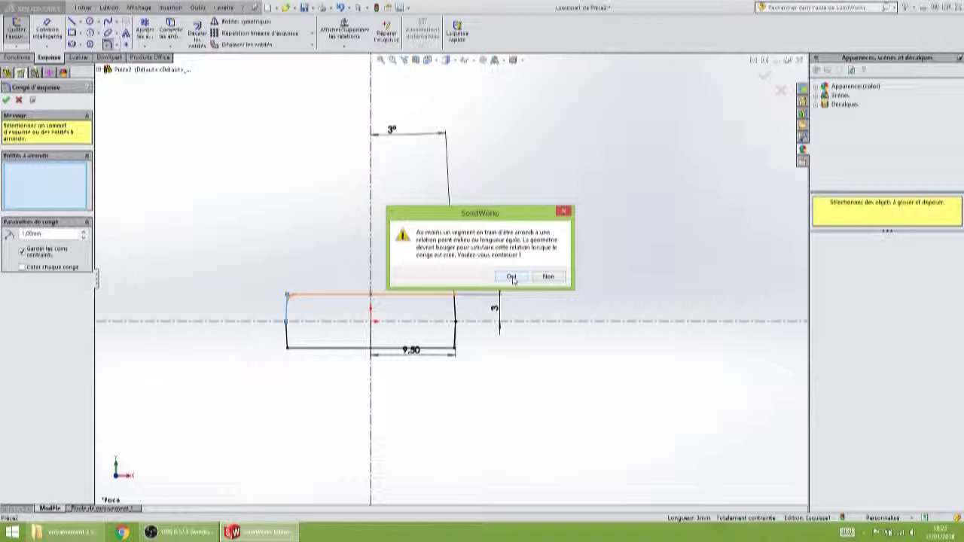
click(512, 277)
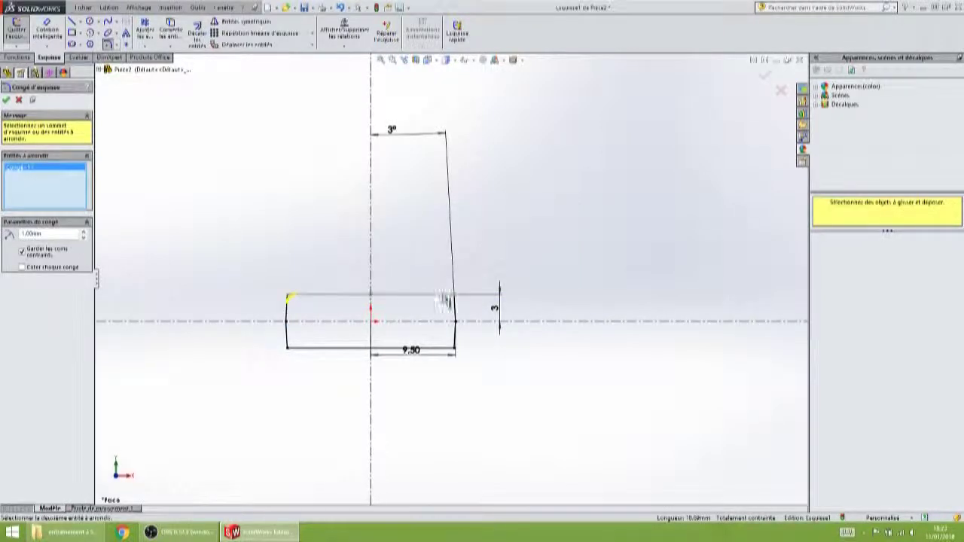
click(453, 296)
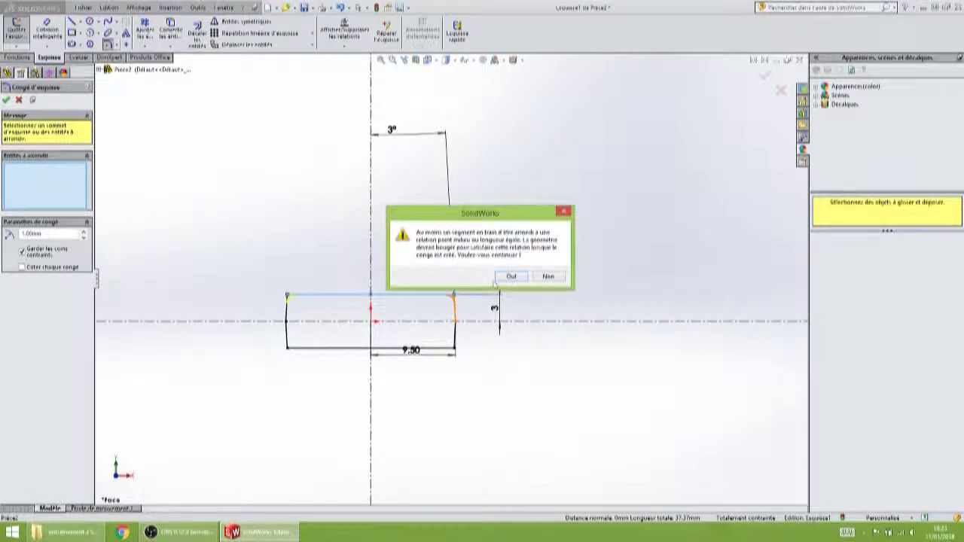
click(512, 278)
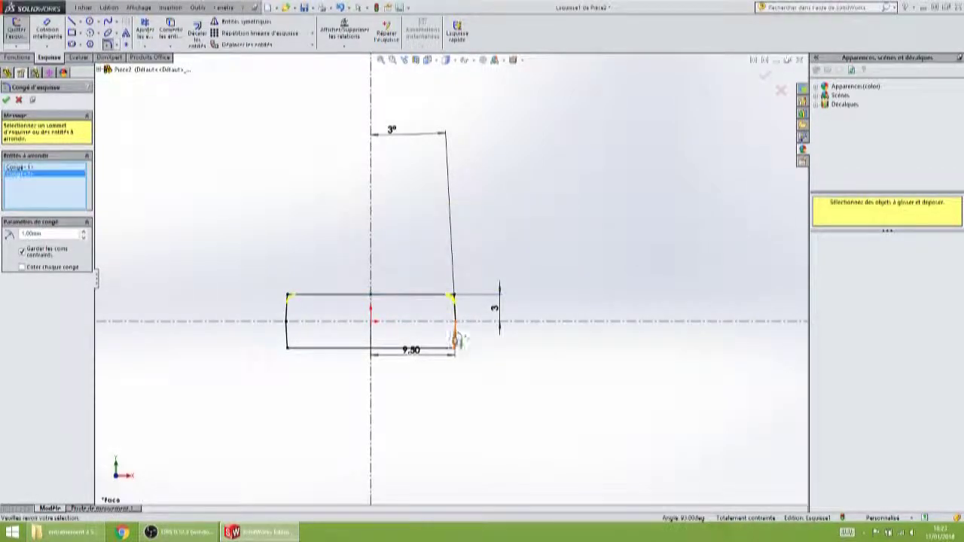
click(453, 345)
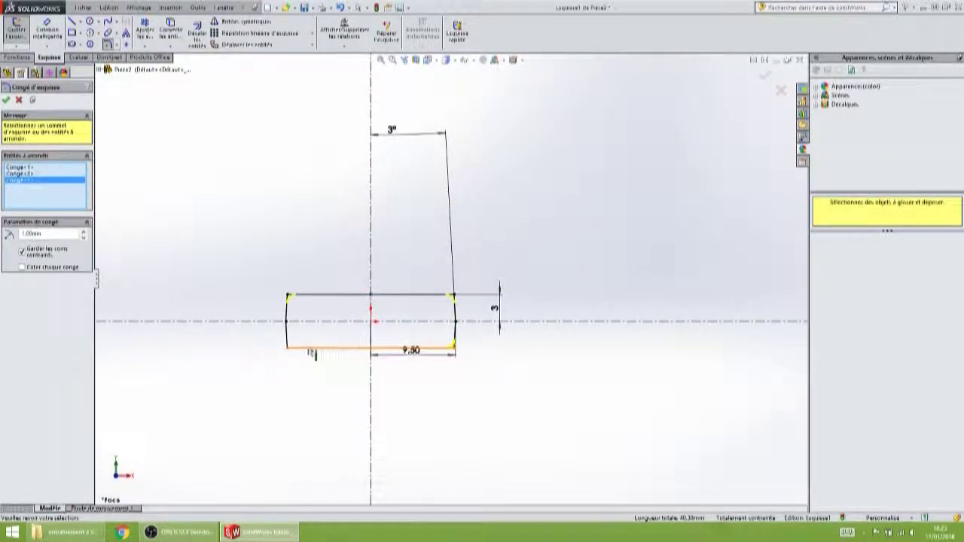
click(297, 351)
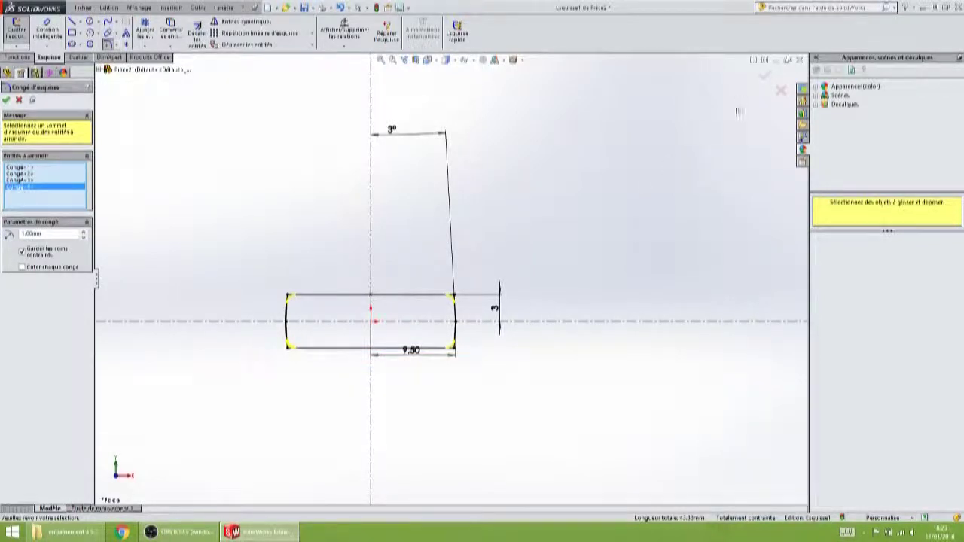
click(765, 79)
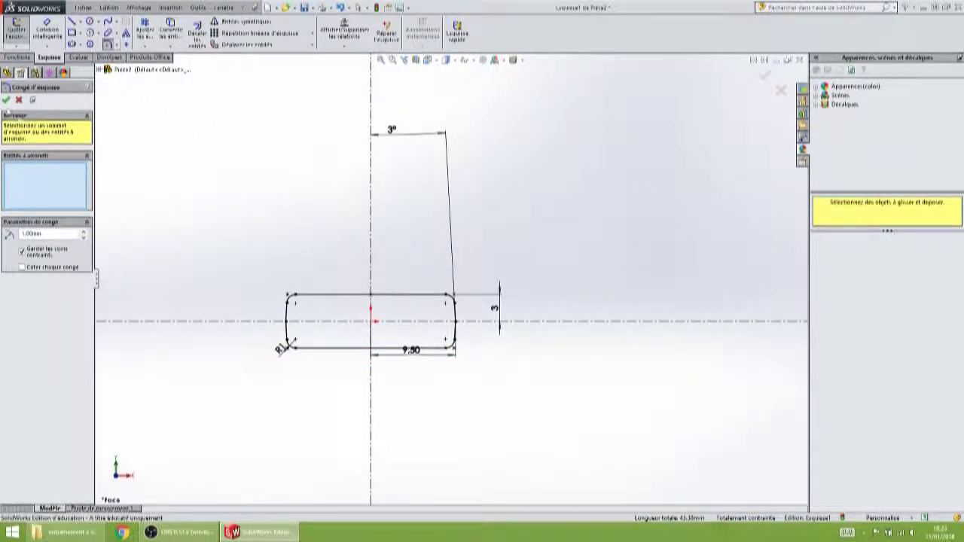
click(5, 100)
Extrude the rounded profile as a blind boss 15 mm deep.
click(16, 57)
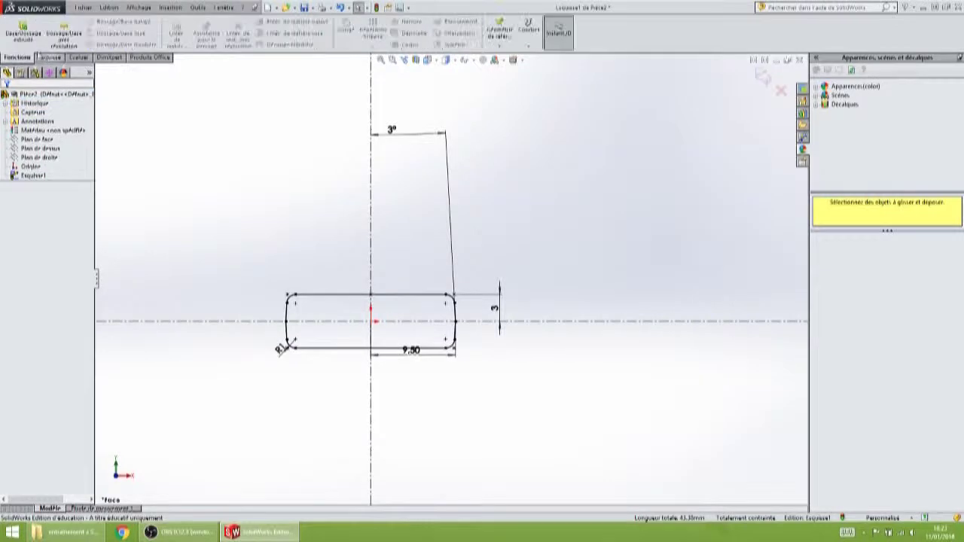
click(23, 34)
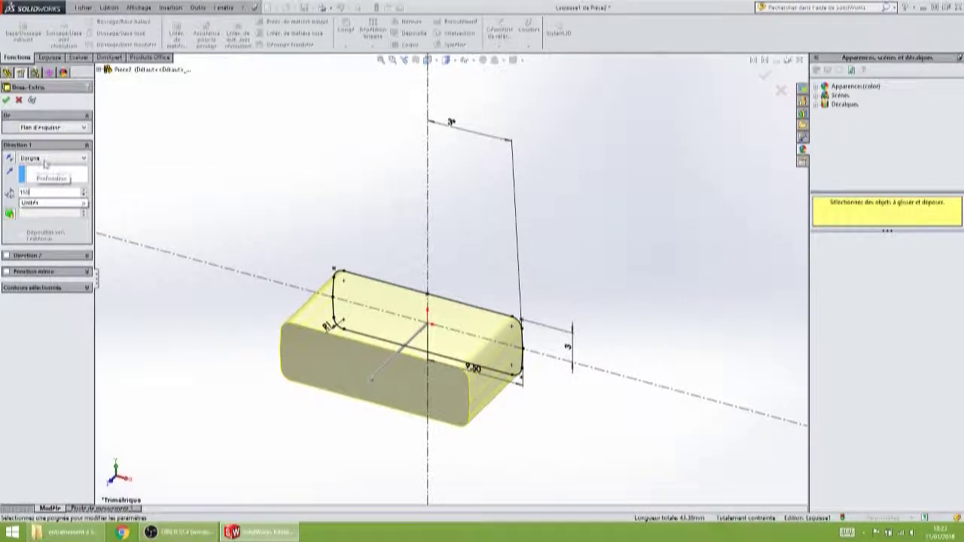
key(BackSpace)
key(Return)
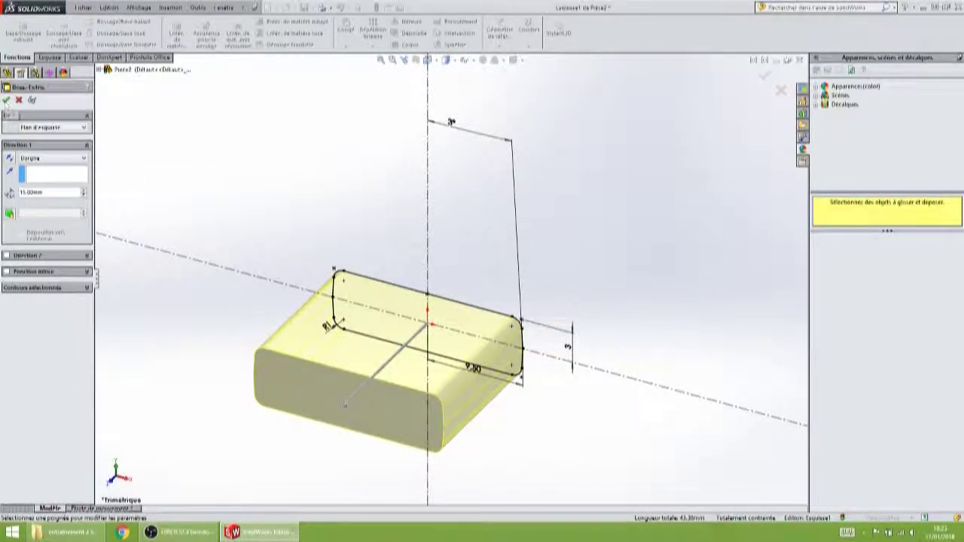
click(763, 77)
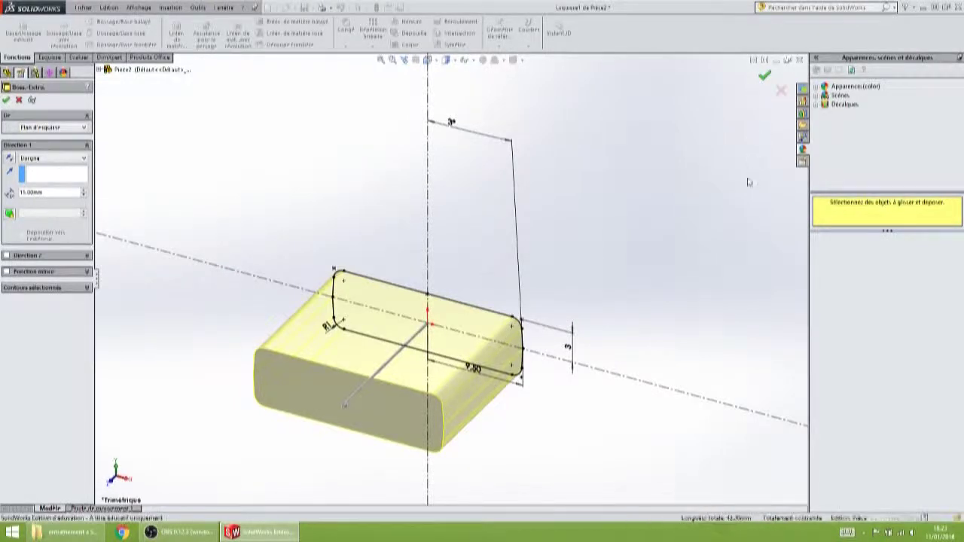
click(509, 208)
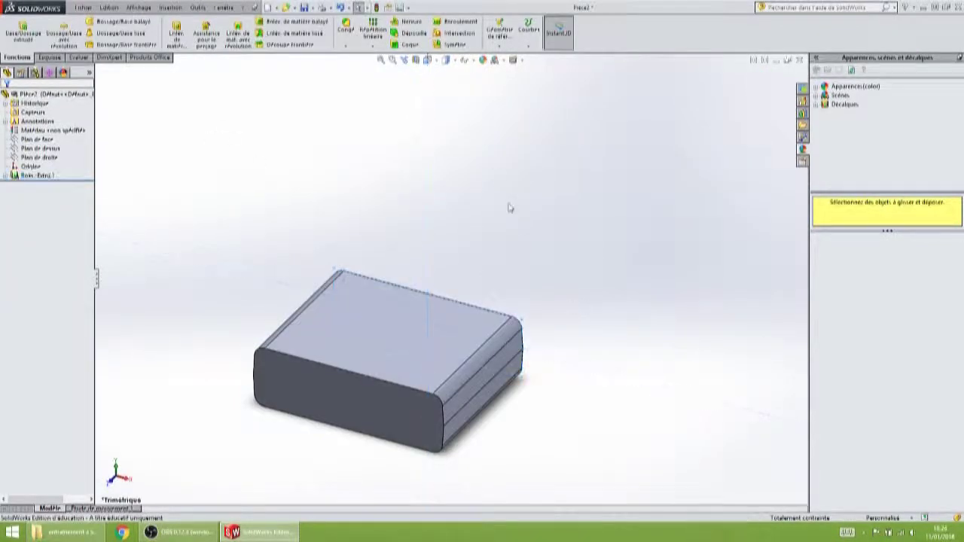
Start a new sketch on the rear end face of the extruded block.
middle_drag(500, 293, 383, 275)
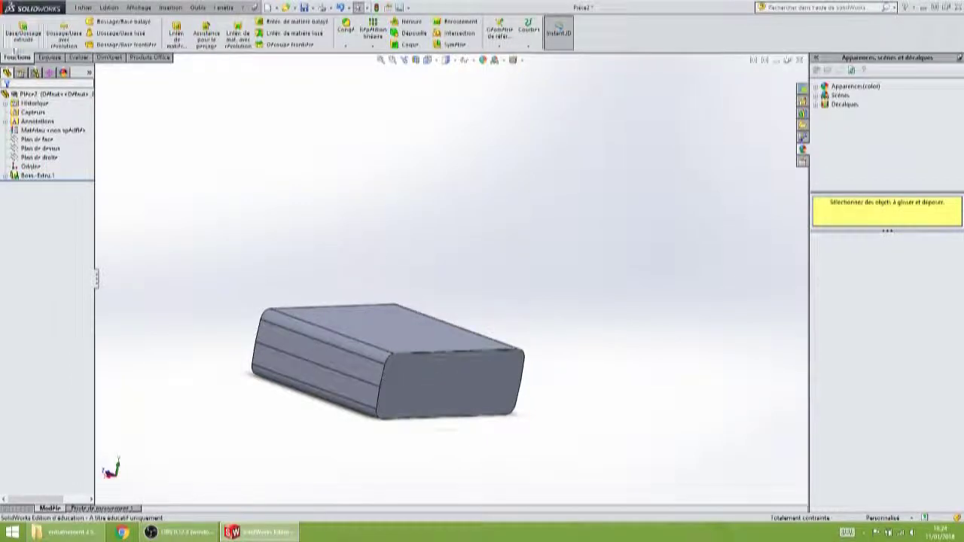
click(49, 58)
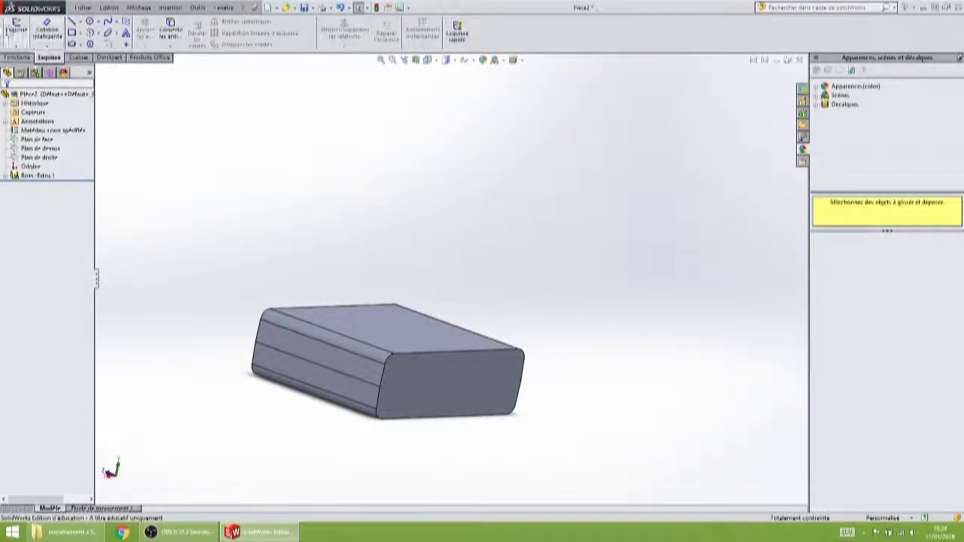
click(17, 29)
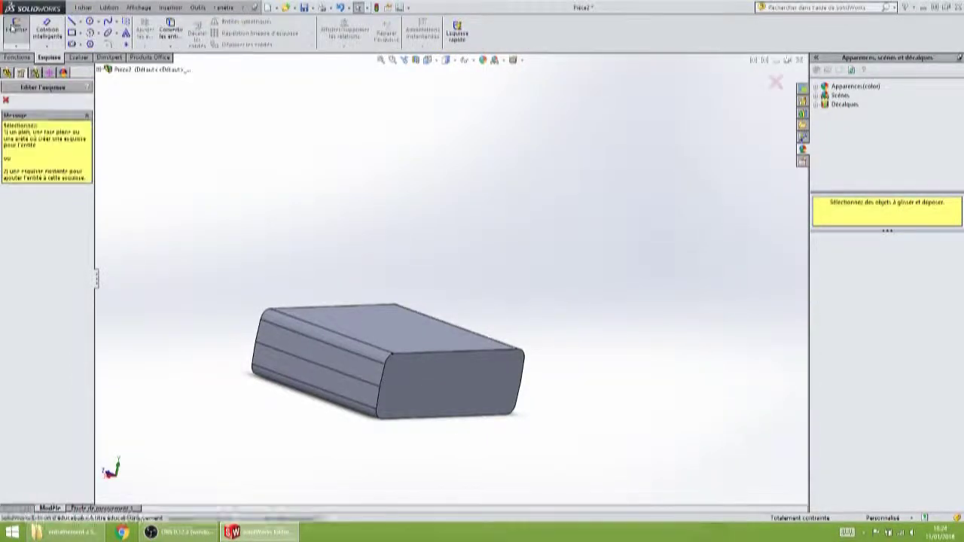
click(439, 397)
right_click(427, 391)
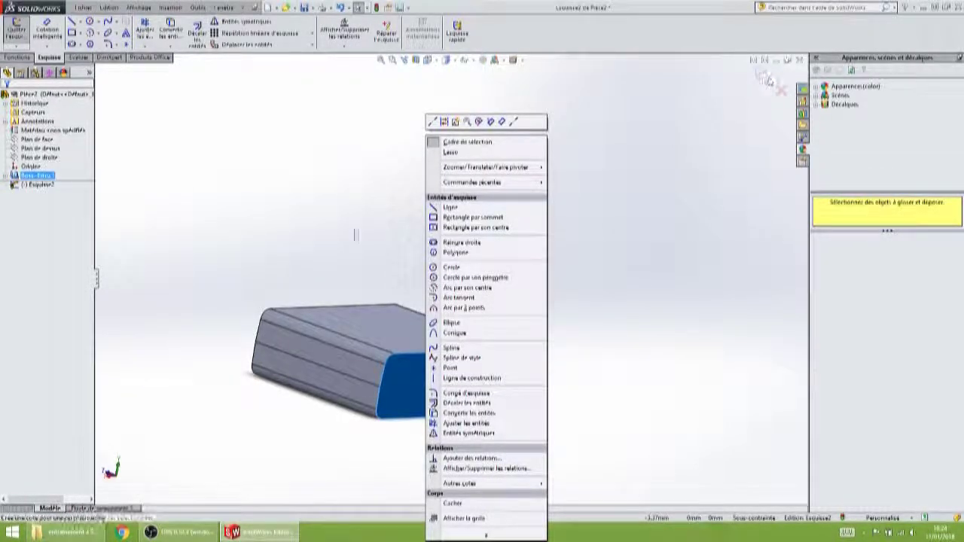
click(430, 60)
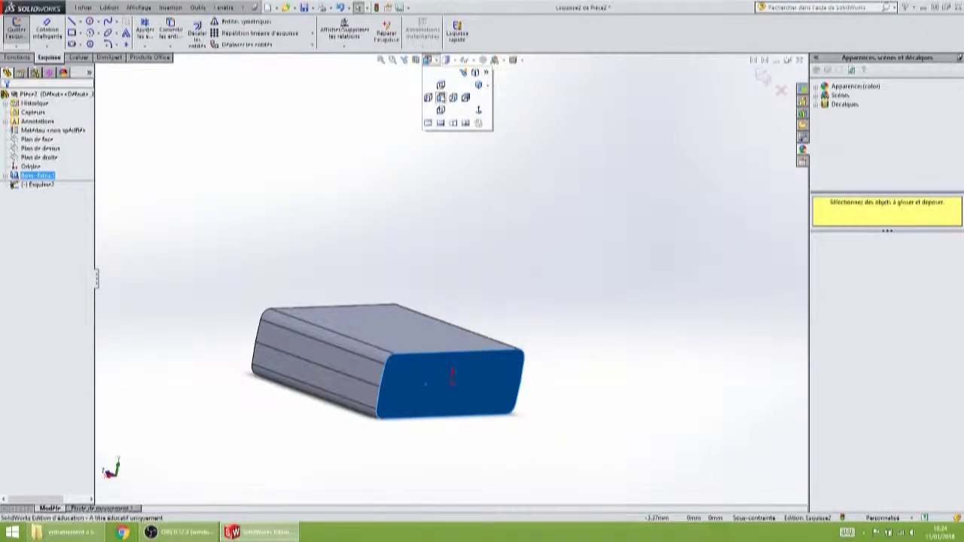
click(441, 98)
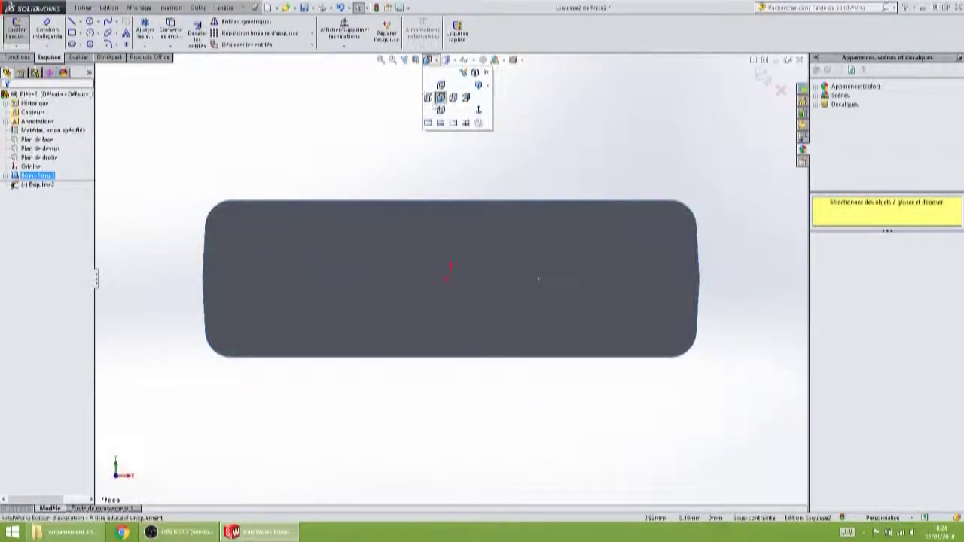
click(466, 97)
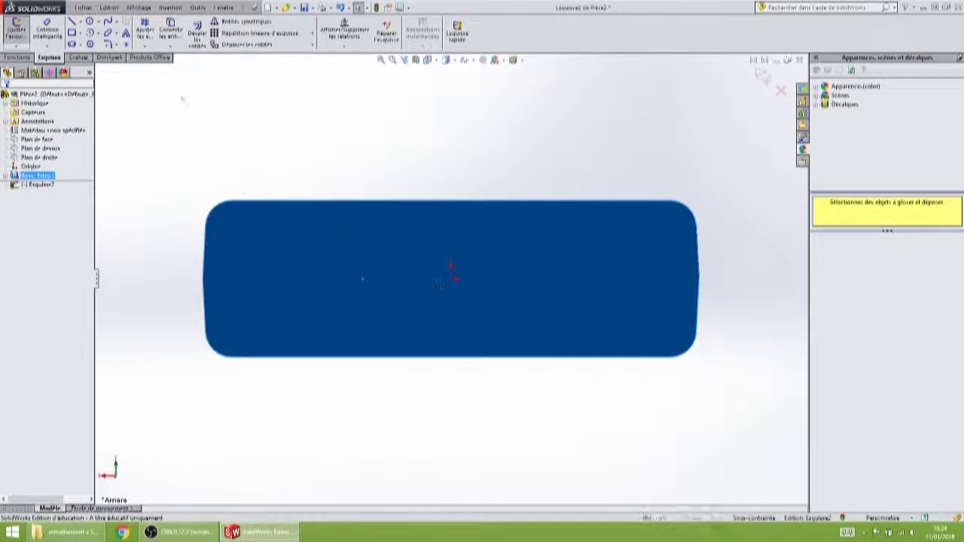
Sketch a corner rectangle about 8.1 mm by 2.3 mm around the origin on the block's rear end face.
click(71, 33)
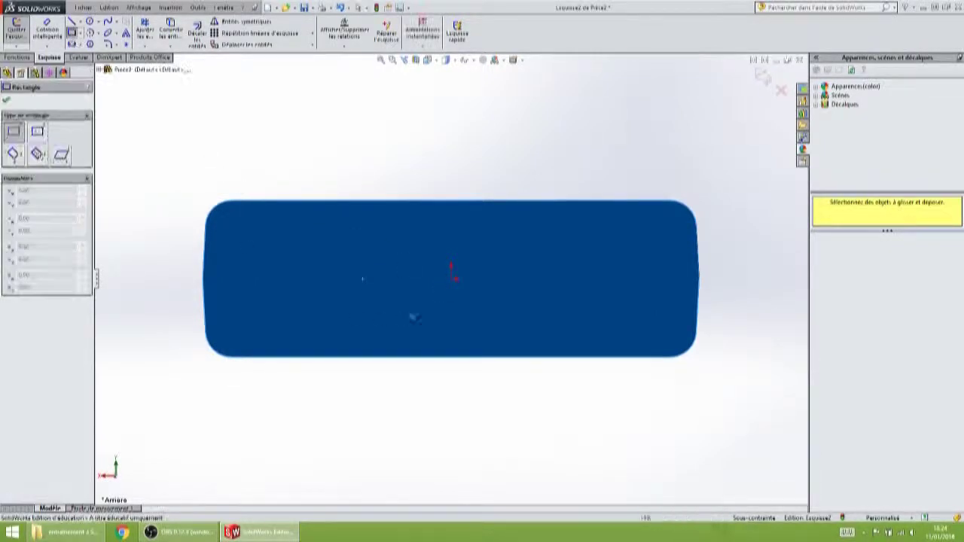
click(353, 255)
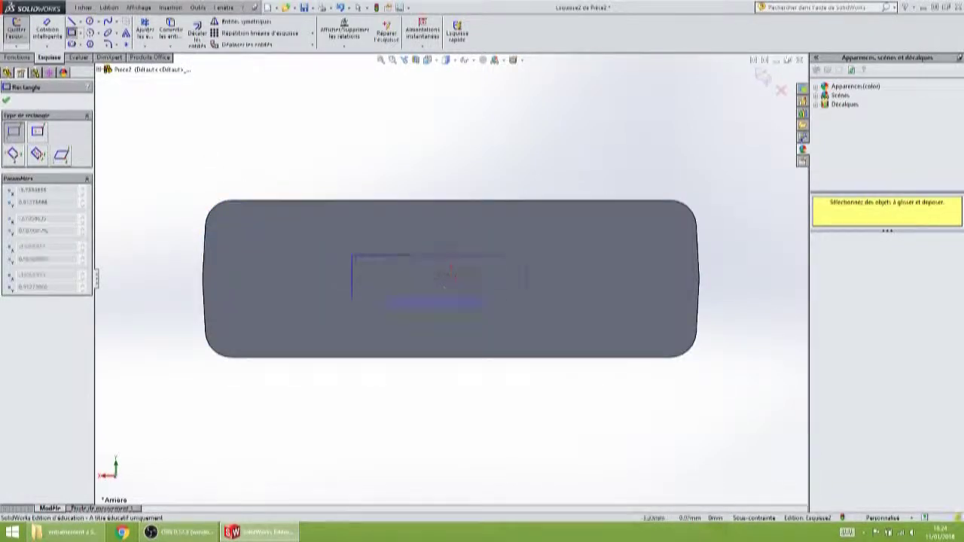
click(566, 316)
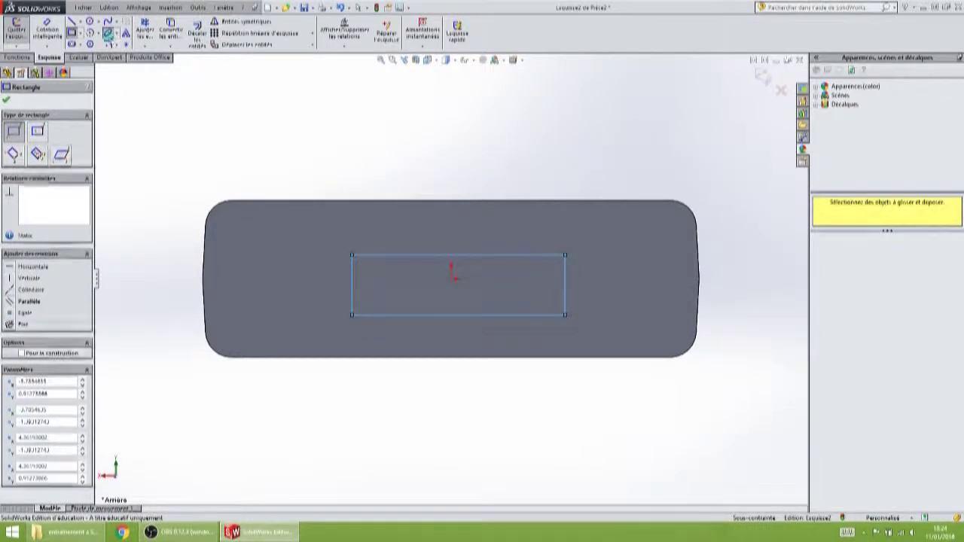
click(108, 44)
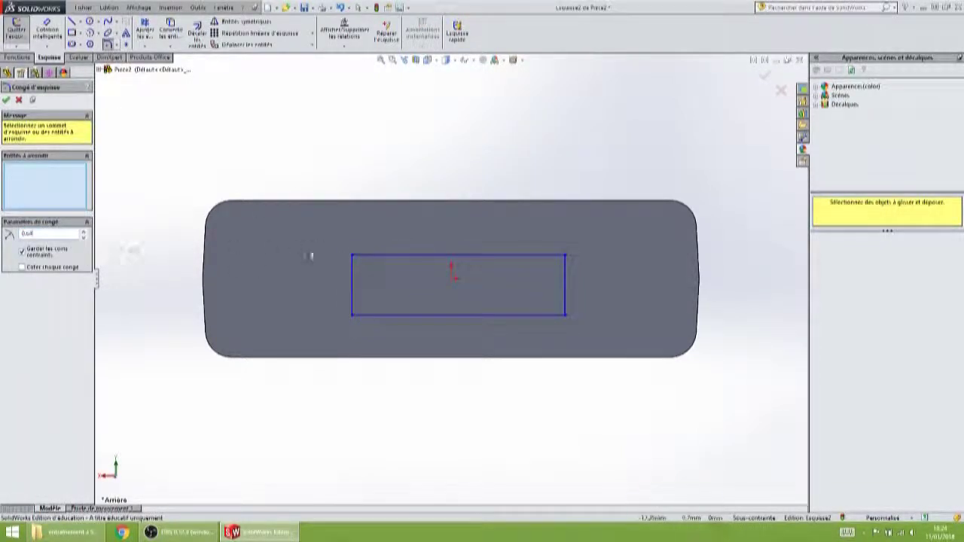
click(354, 257)
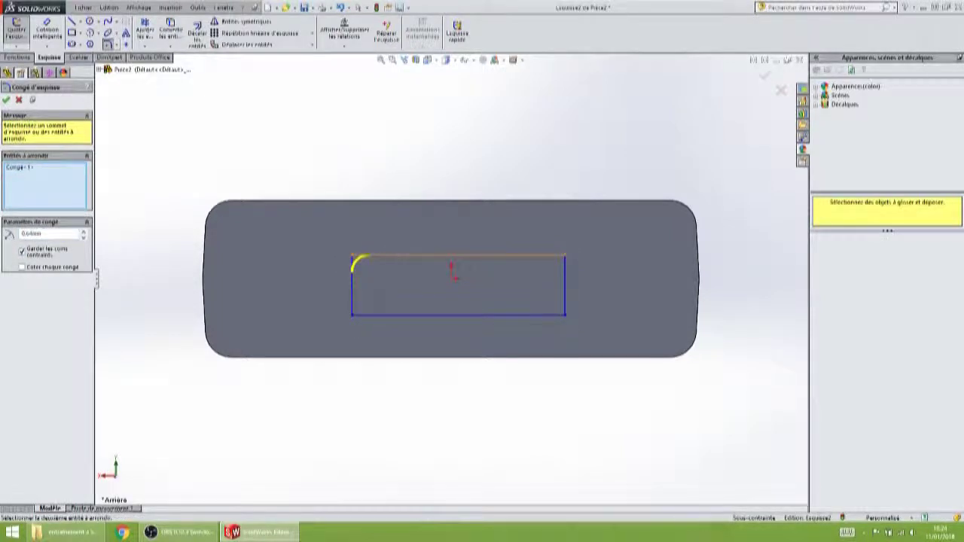
click(531, 257)
click(566, 279)
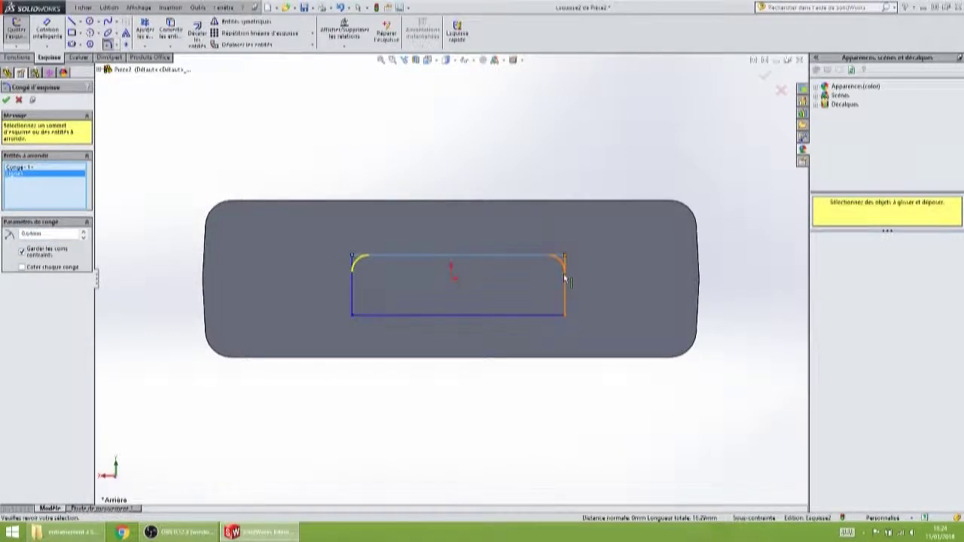
click(564, 310)
click(549, 317)
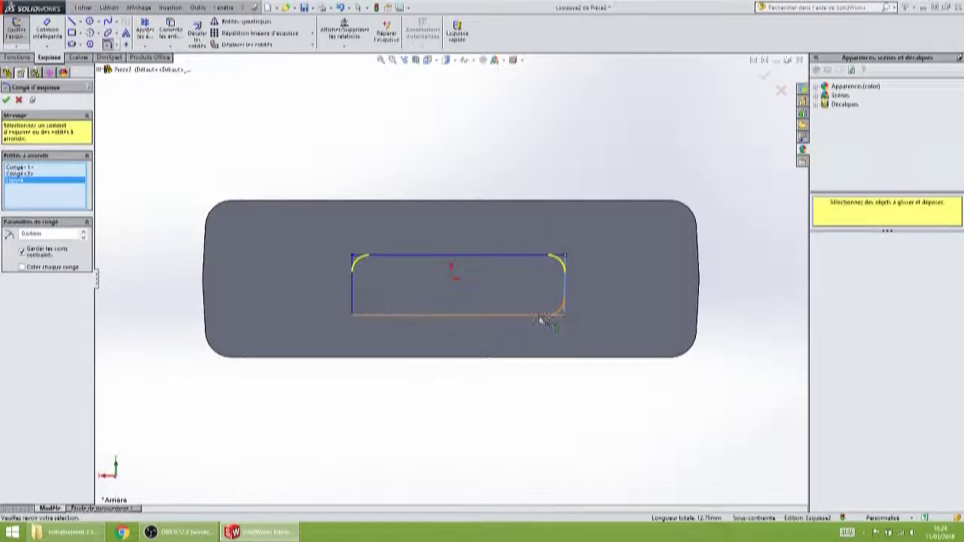
click(351, 300)
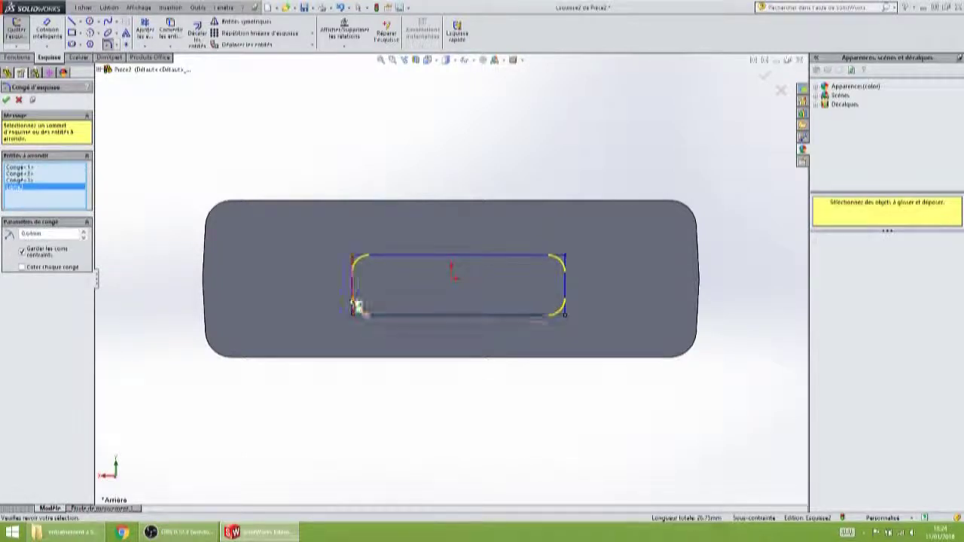
click(48, 32)
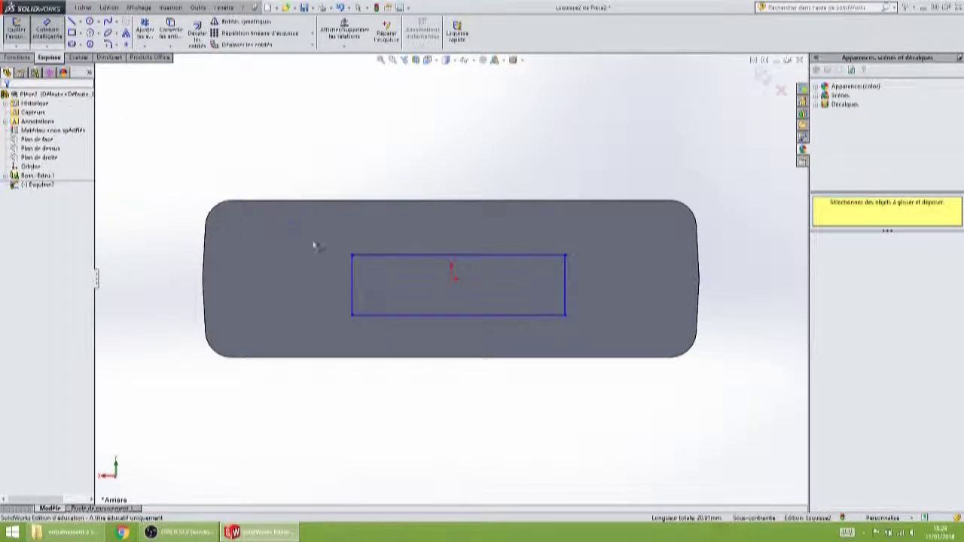
Round all four corners of the rectangle with 0.64 mm sketch fillets.
click(108, 44)
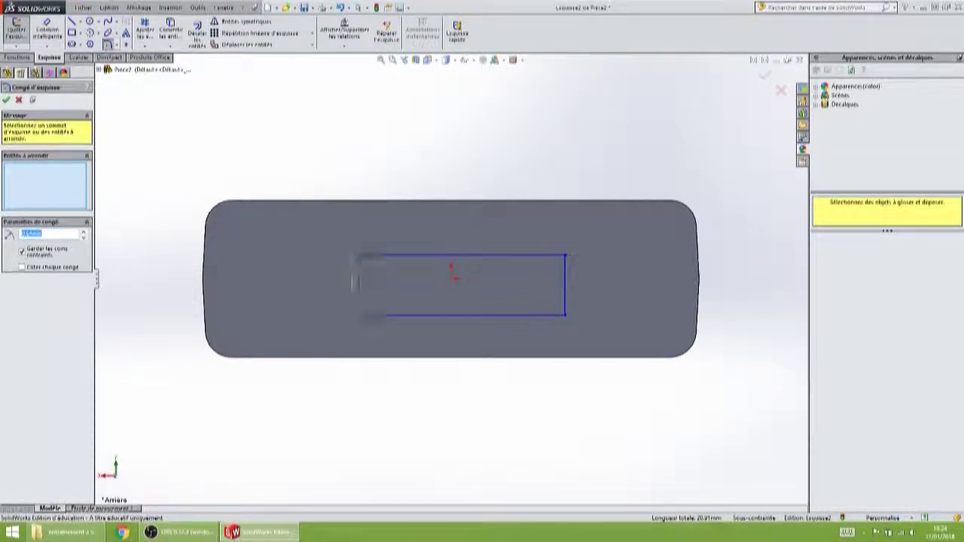
click(354, 256)
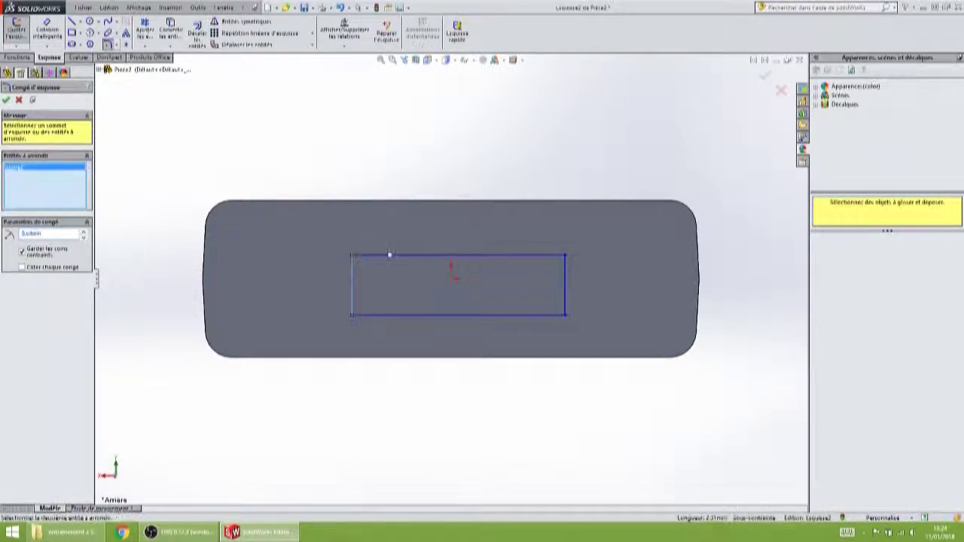
click(535, 258)
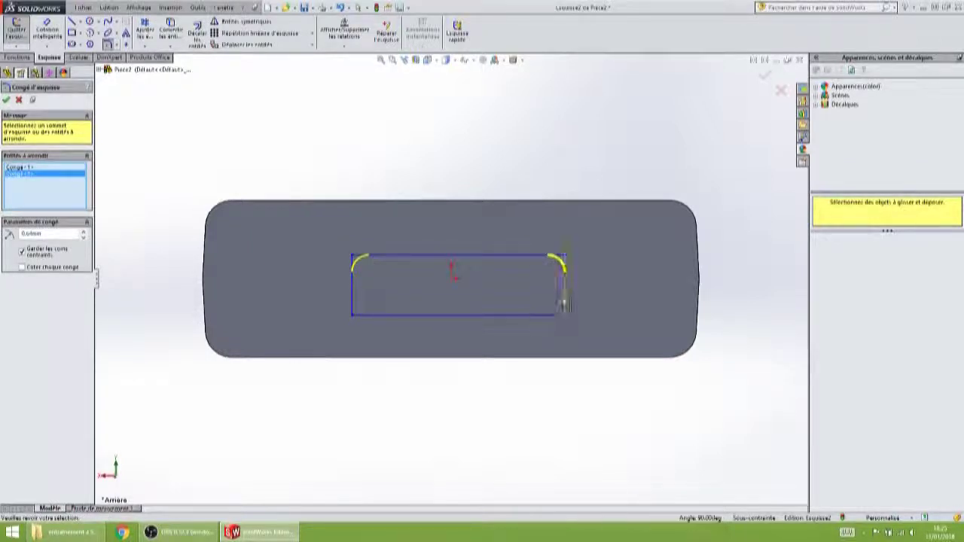
click(564, 301)
click(540, 319)
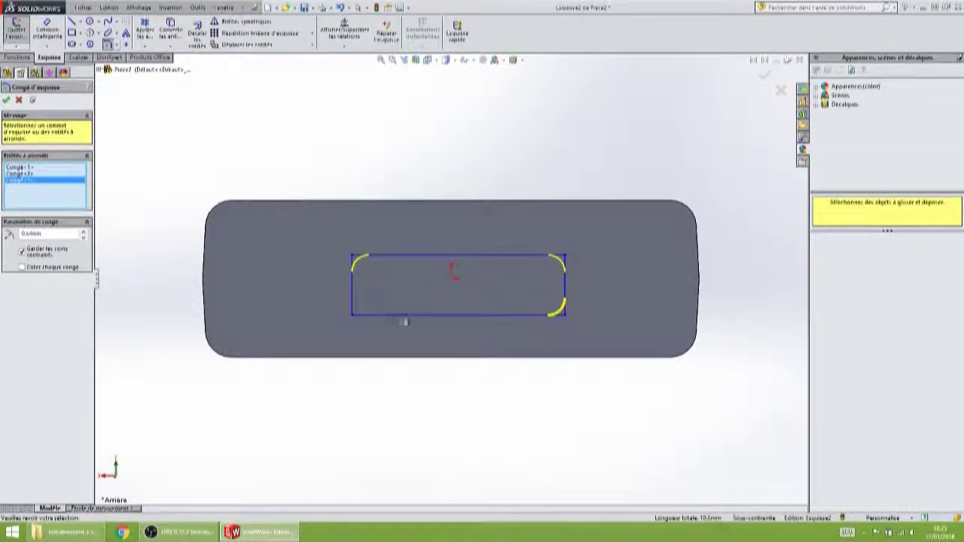
click(352, 298)
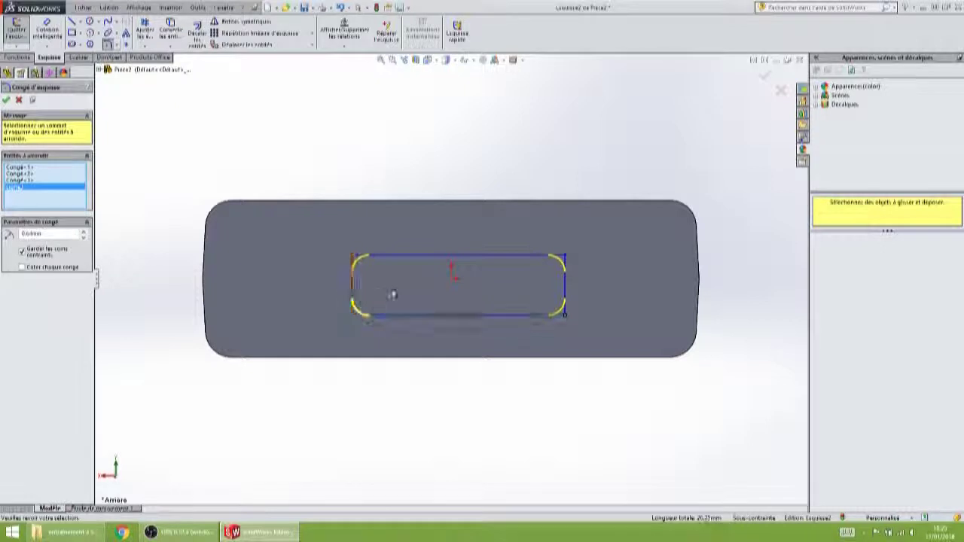
click(6, 99)
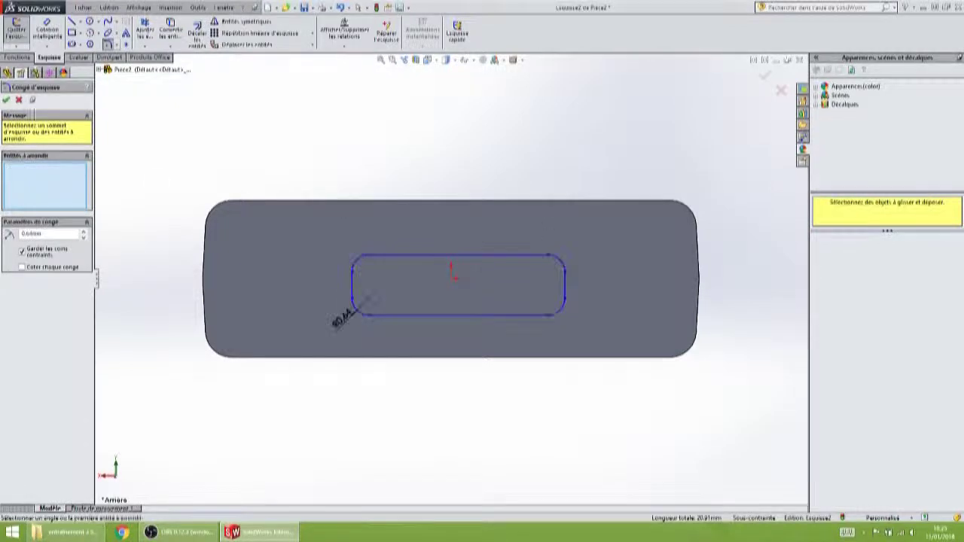
Dimension the rounded rectangle to 4.5 mm high and its lower straight line to 12 mm long.
click(47, 30)
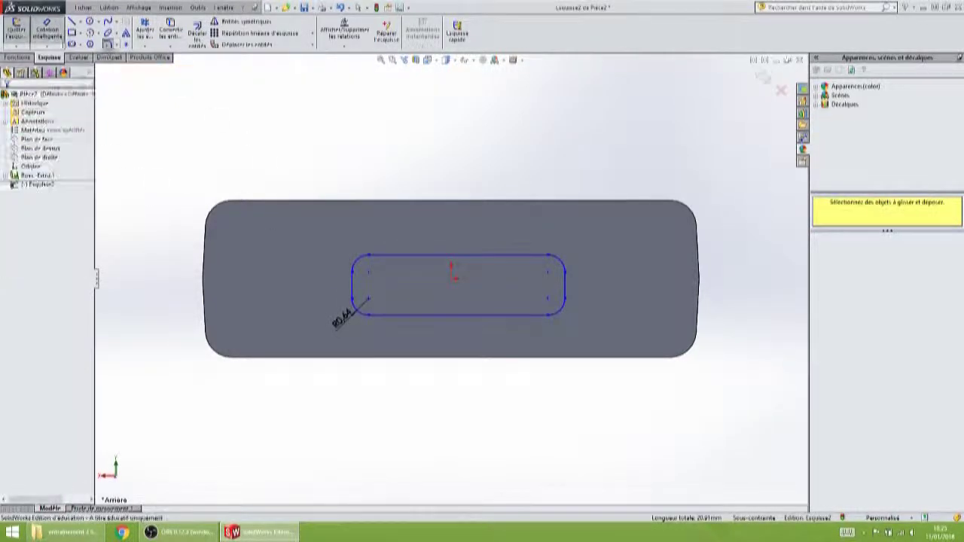
click(415, 256)
click(415, 310)
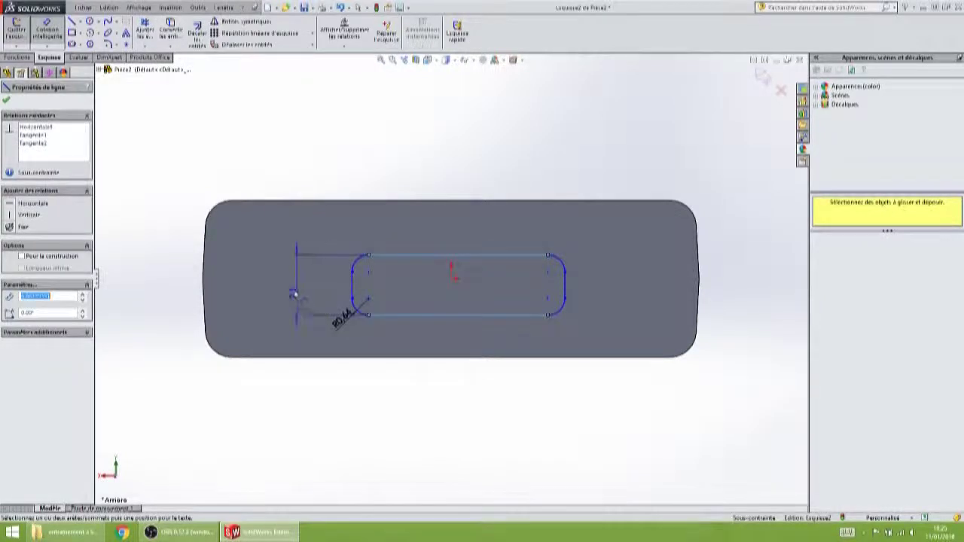
click(271, 284)
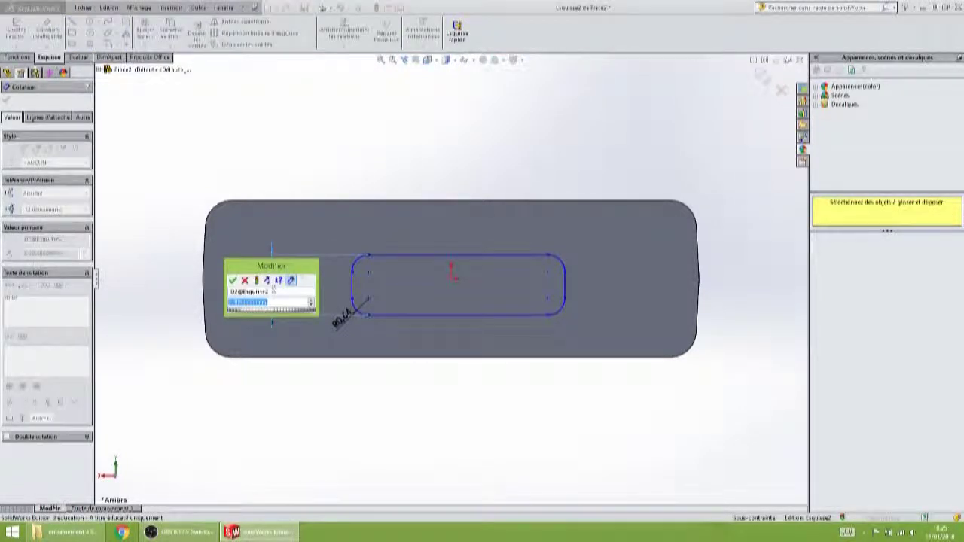
text(45)
key(Return)
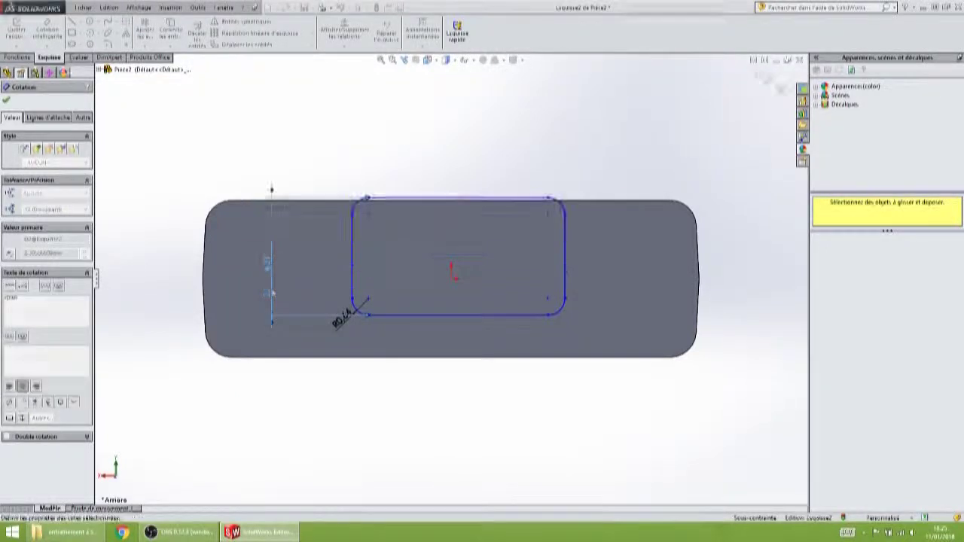
click(430, 316)
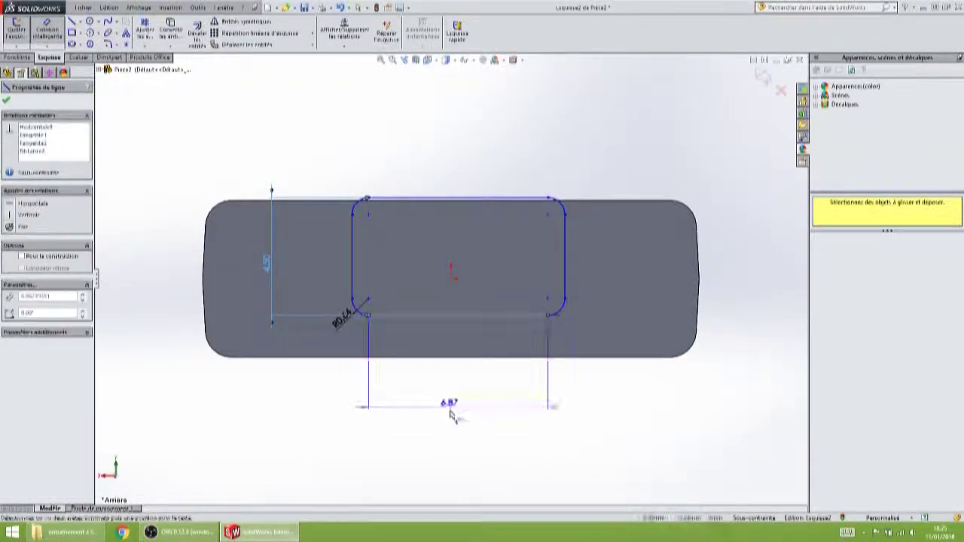
click(460, 436)
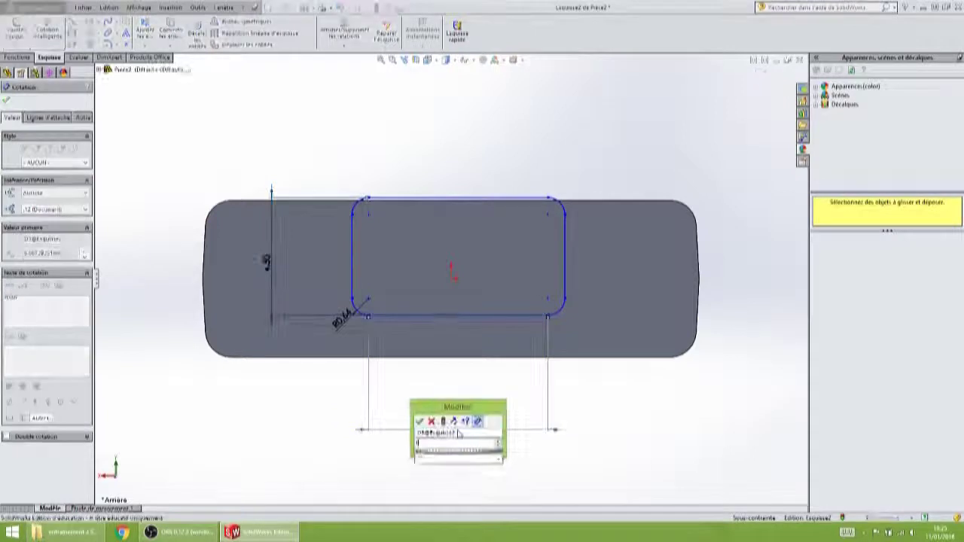
key(Return)
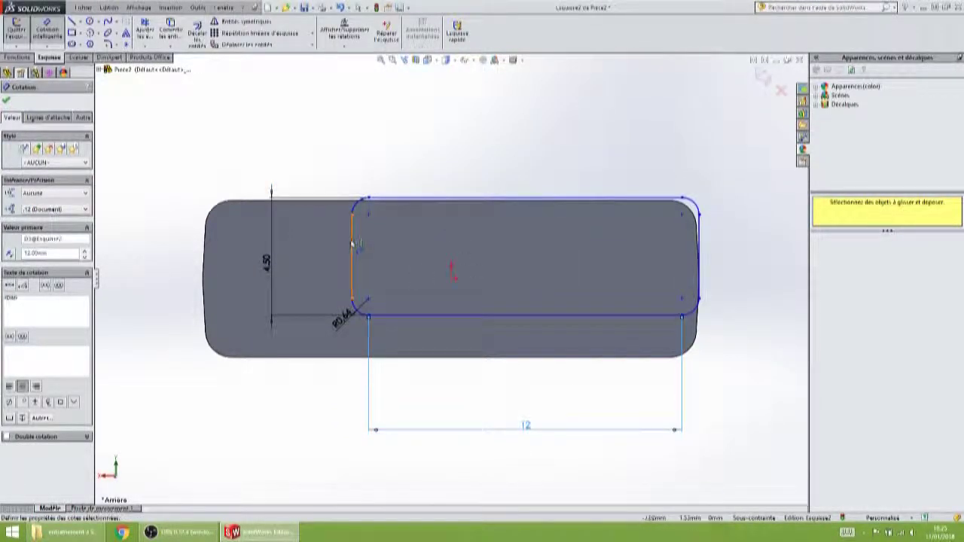
Dimension the rounded rectangle's left side at 3.5 mm from the leftmost point of the block's outline.
drag(352, 242, 201, 277)
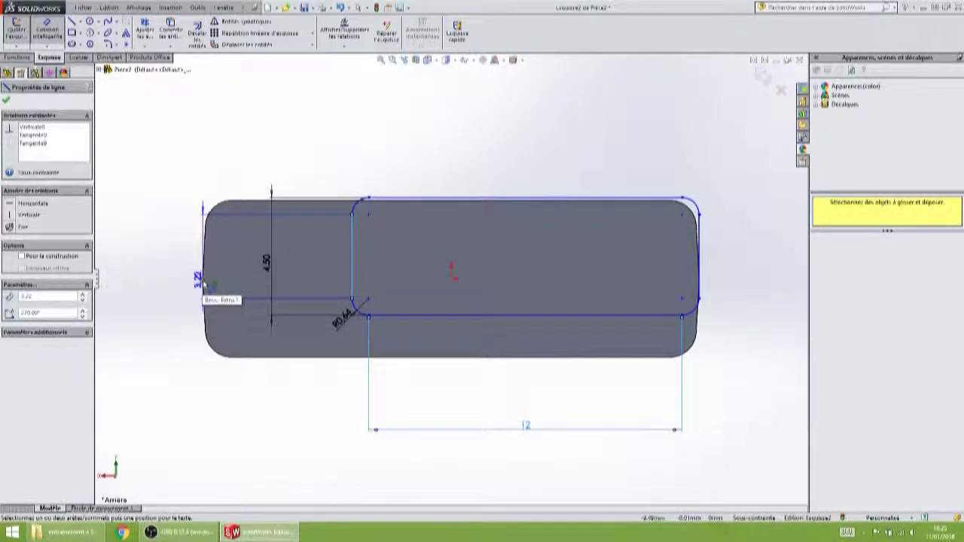
key(Escape)
click(202, 277)
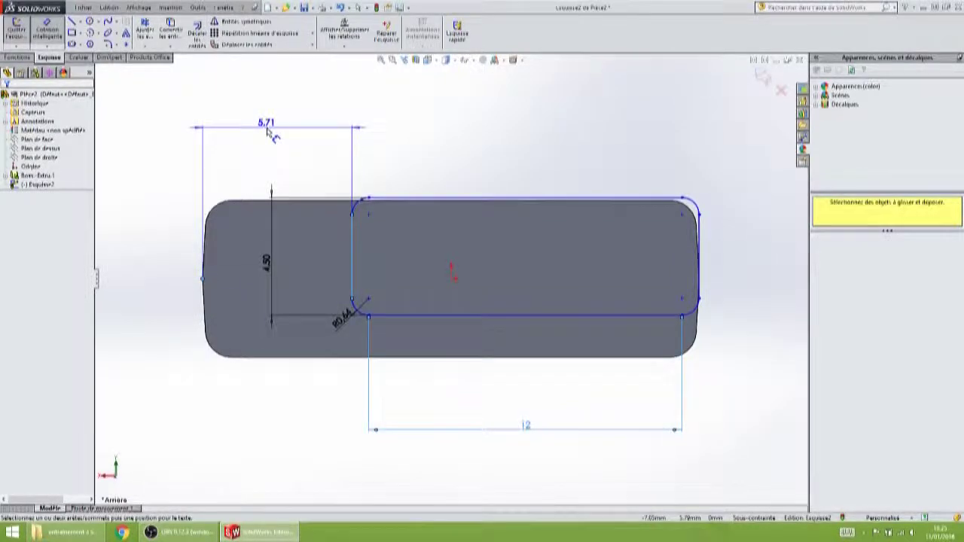
click(268, 132)
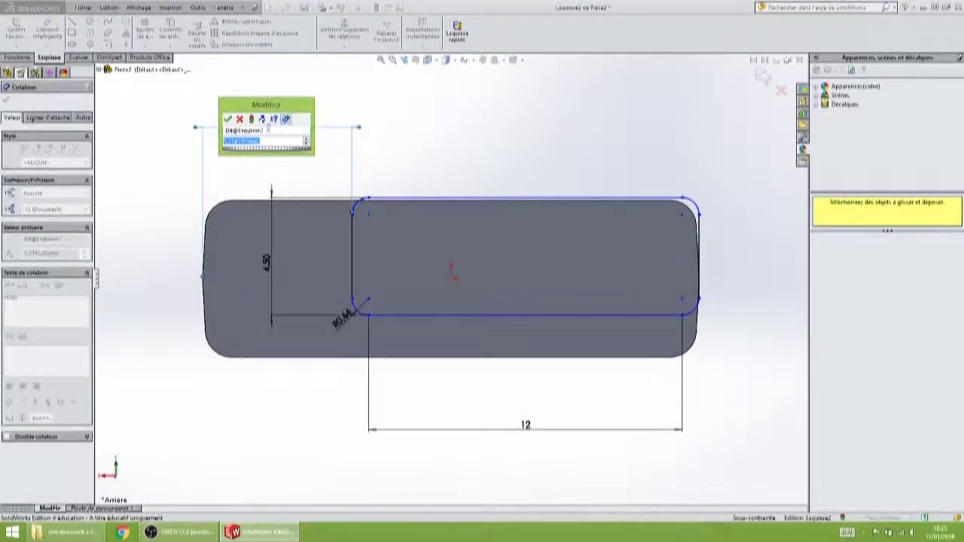
text(3.5)
key(Return)
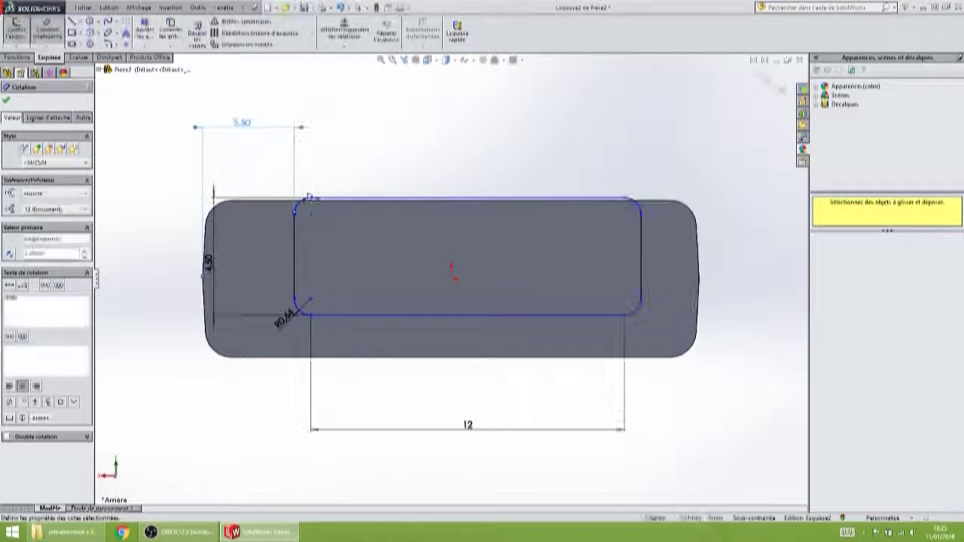
click(496, 199)
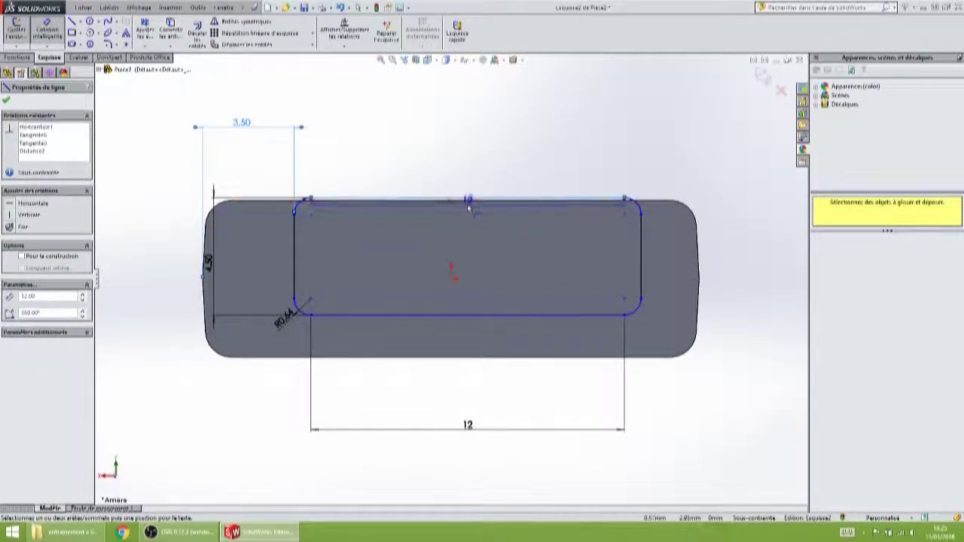
key(Escape)
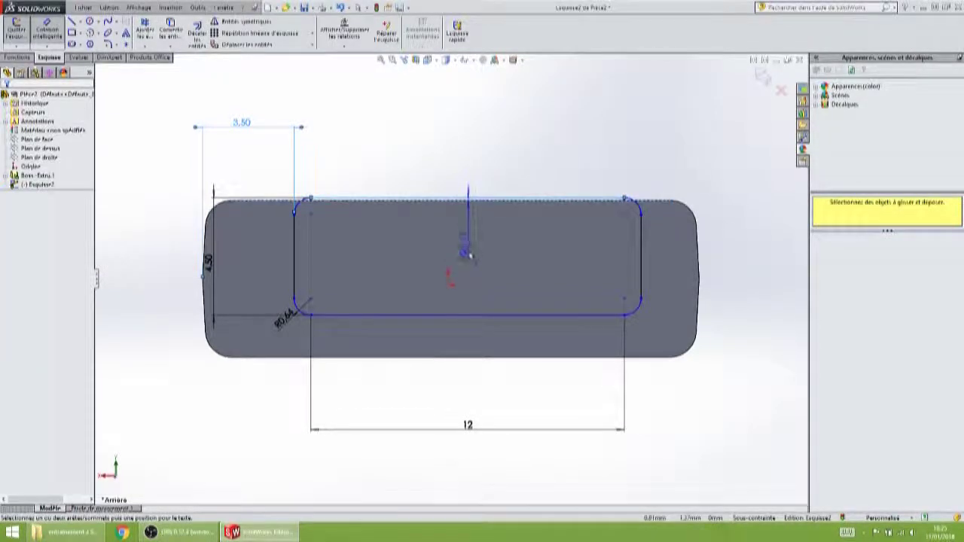
click(436, 200)
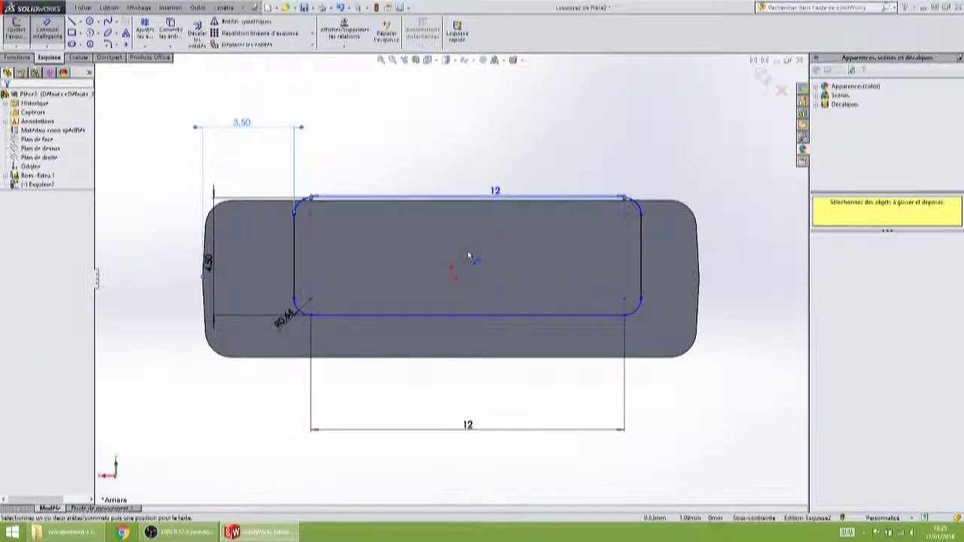
key(Escape)
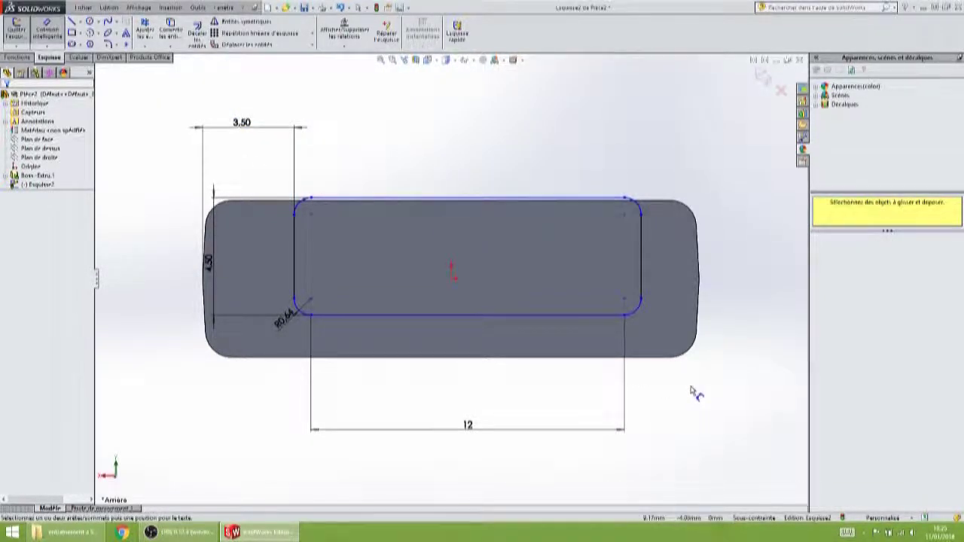
key(Escape)
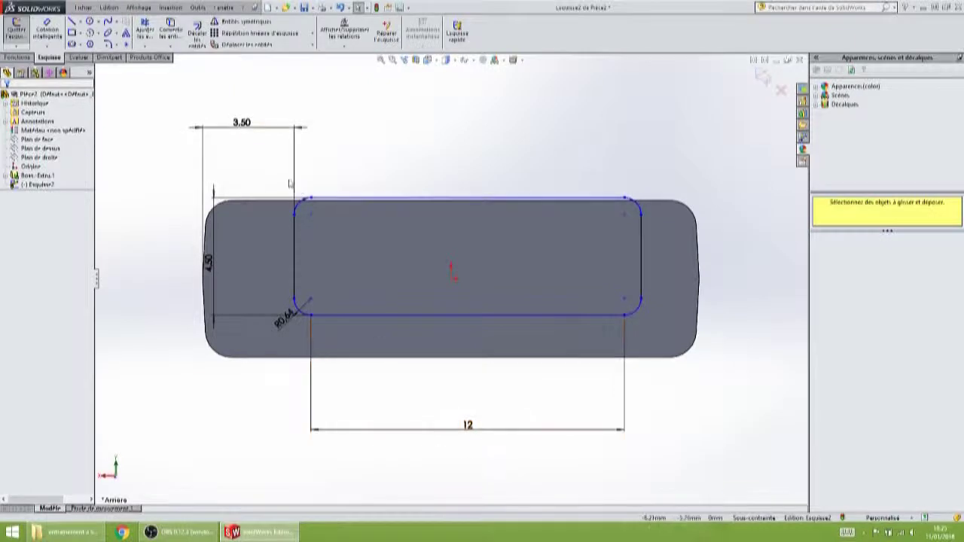
Move the whole rounded rectangle downward so that it lies entirely inside the block's end face.
mouse_move(267, 165)
mouse_down()
mouse_move(624, 351)
mouse_move(669, 350)
mouse_up()
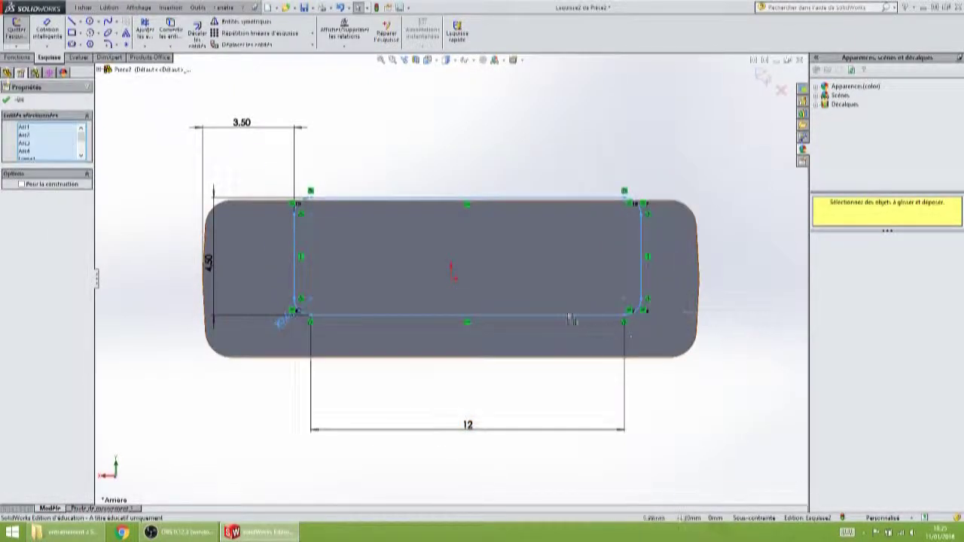
drag(569, 319, 561, 341)
click(506, 173)
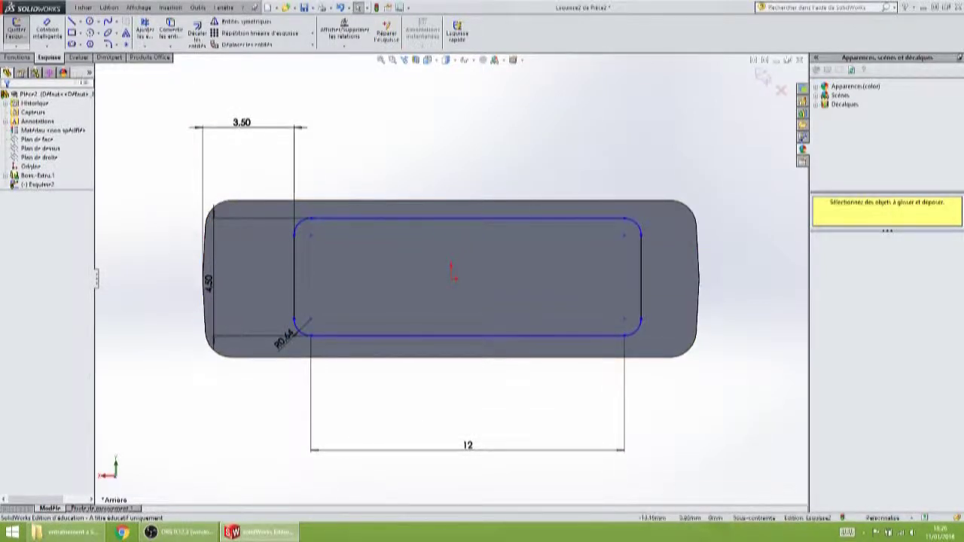
Dimension the rounded rectangle's upper line at 0.75 mm from the block's upper edge.
click(47, 31)
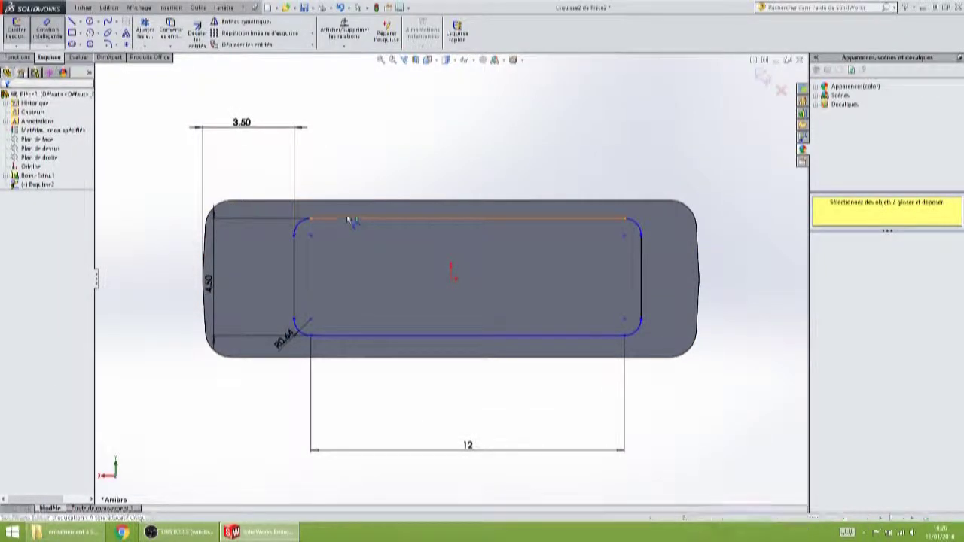
click(348, 211)
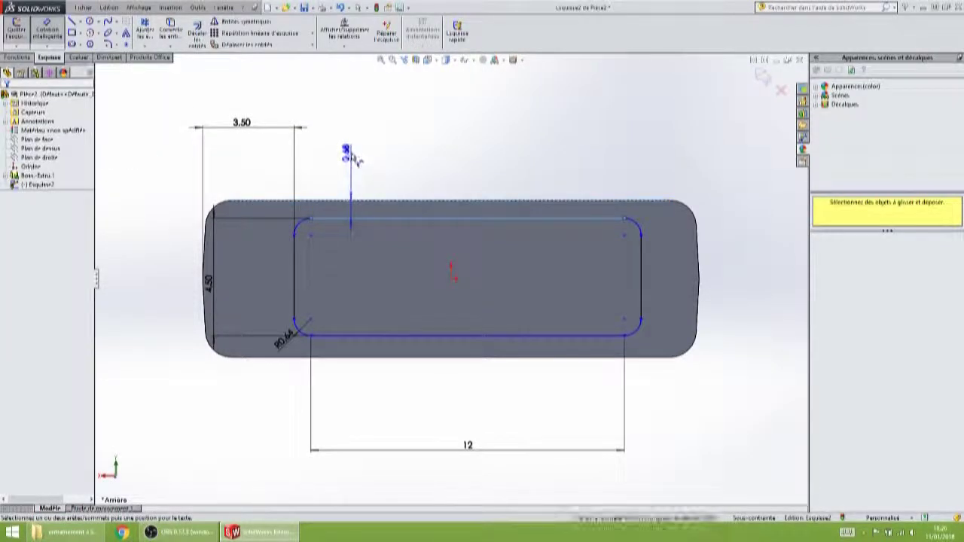
click(351, 159)
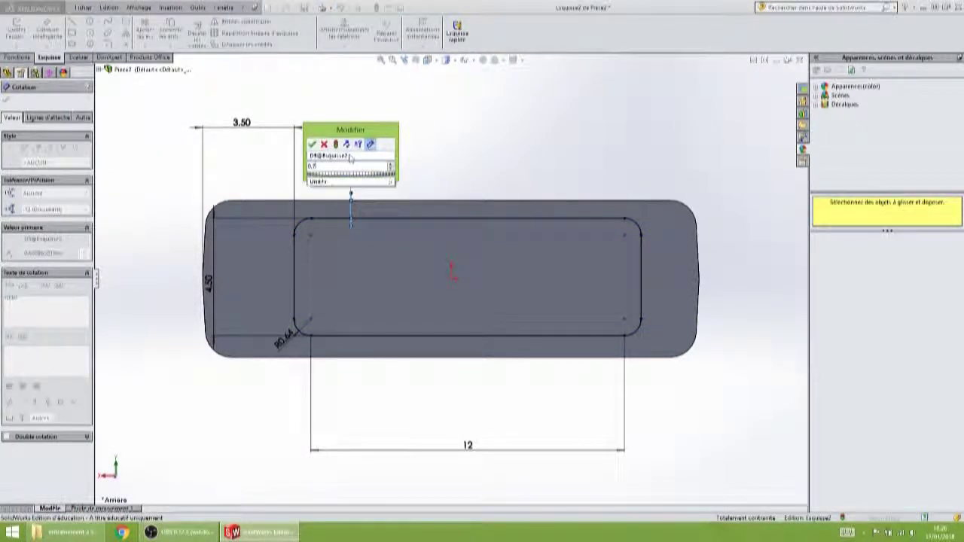
key(Return)
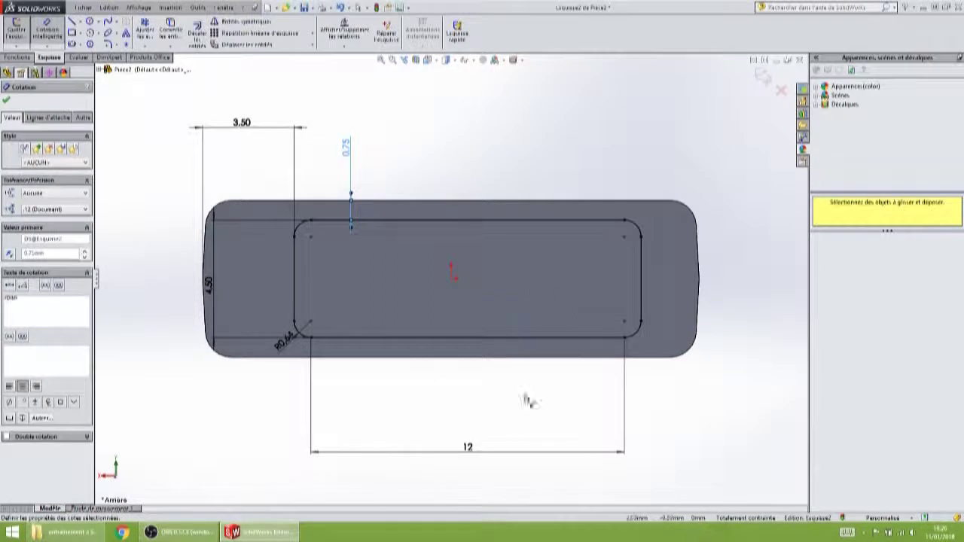
key(Escape)
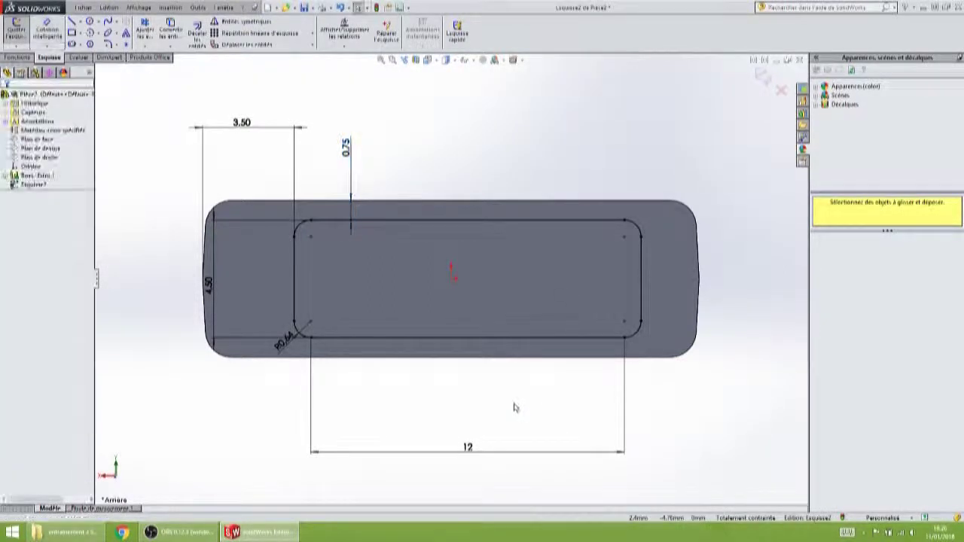
Replace the 12 mm dimension on the lower line with a 12 mm overall width between the rounded rectangle's two vertical sides.
click(467, 449)
key(Delete)
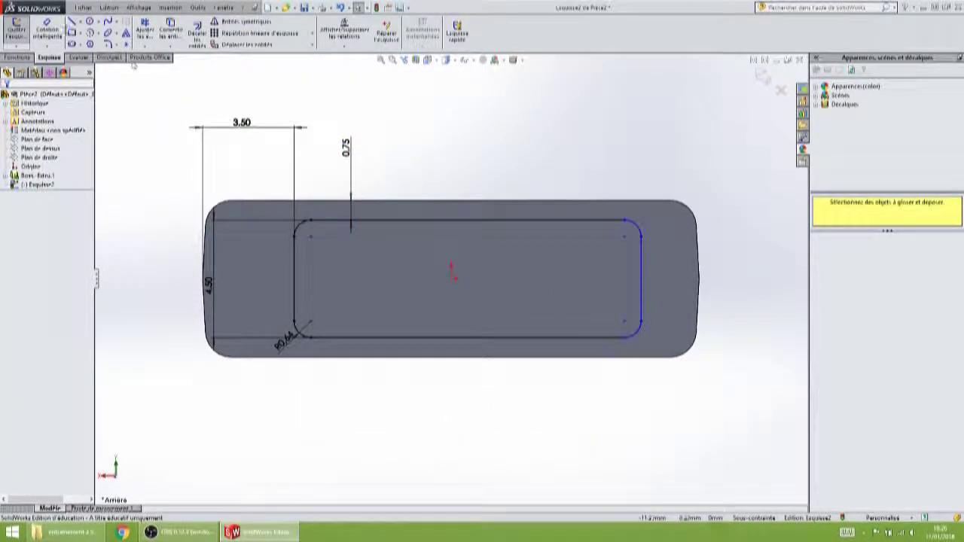
click(47, 32)
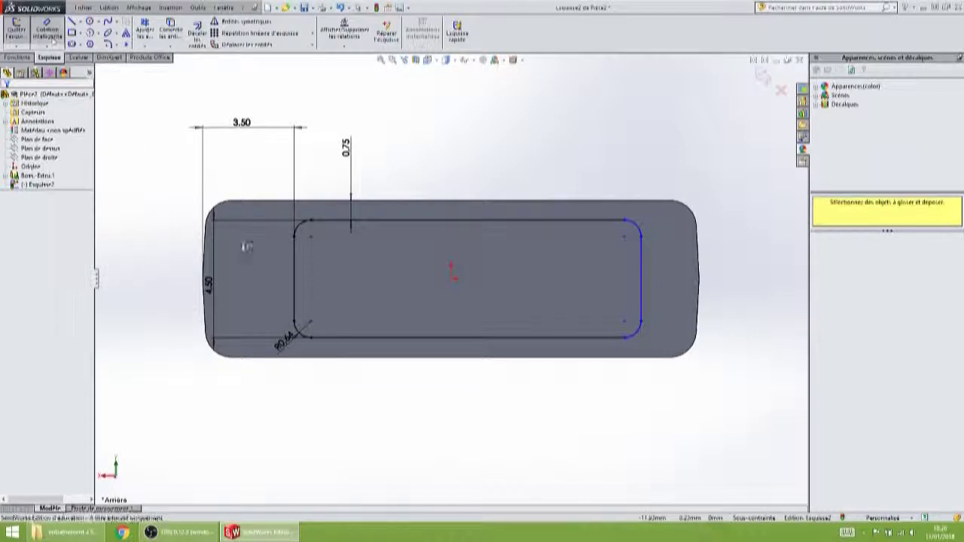
click(294, 277)
click(642, 286)
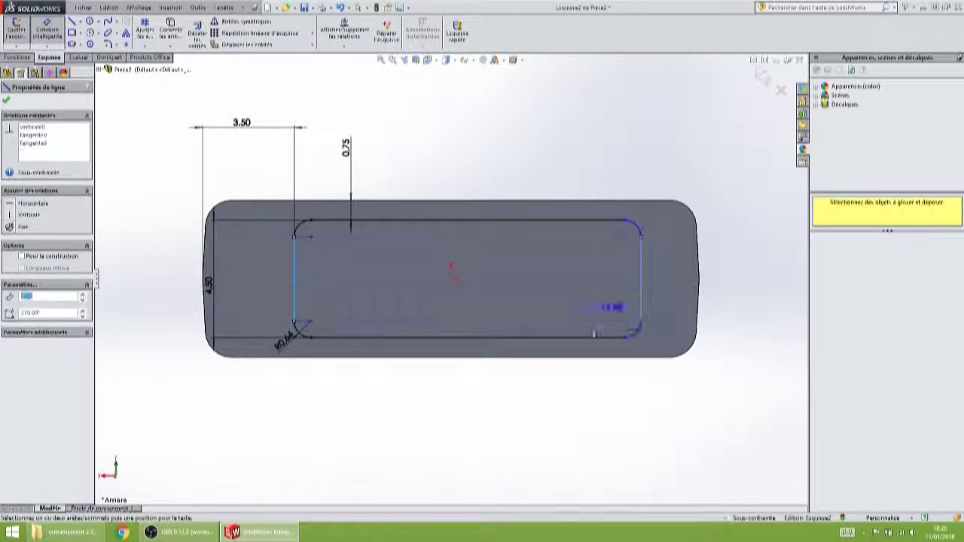
click(450, 411)
text(12)
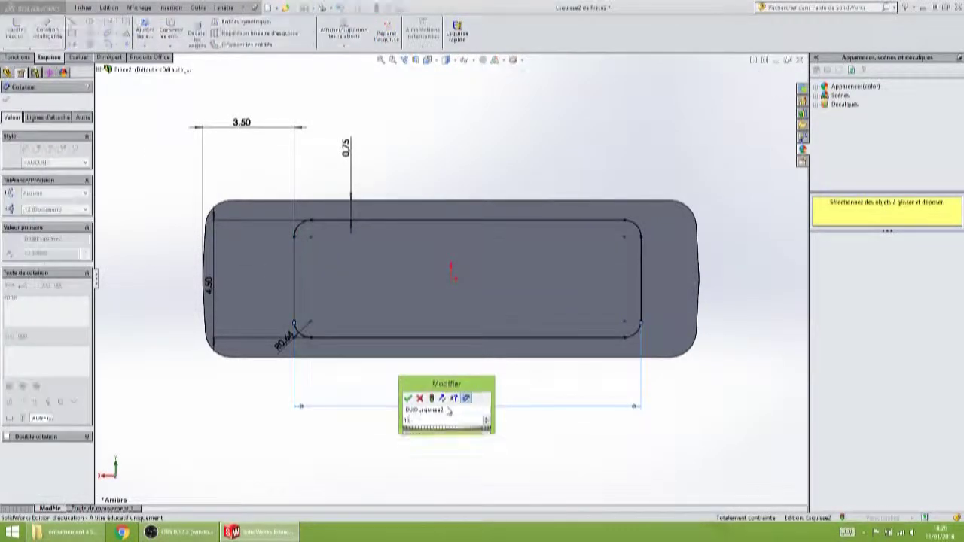
key(Return)
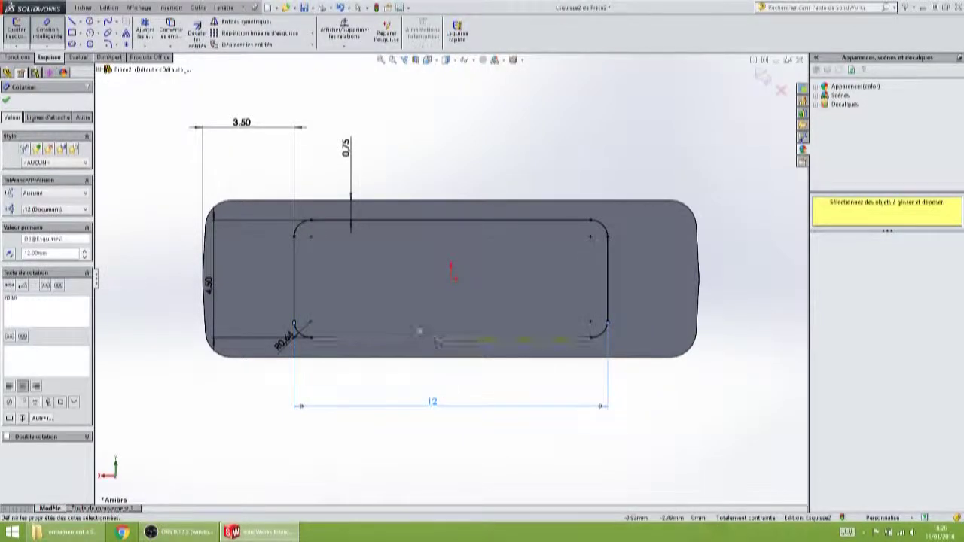
Cut the rounded rectangle into the block as a blind extruded cut starting from the sketch plane.
click(21, 58)
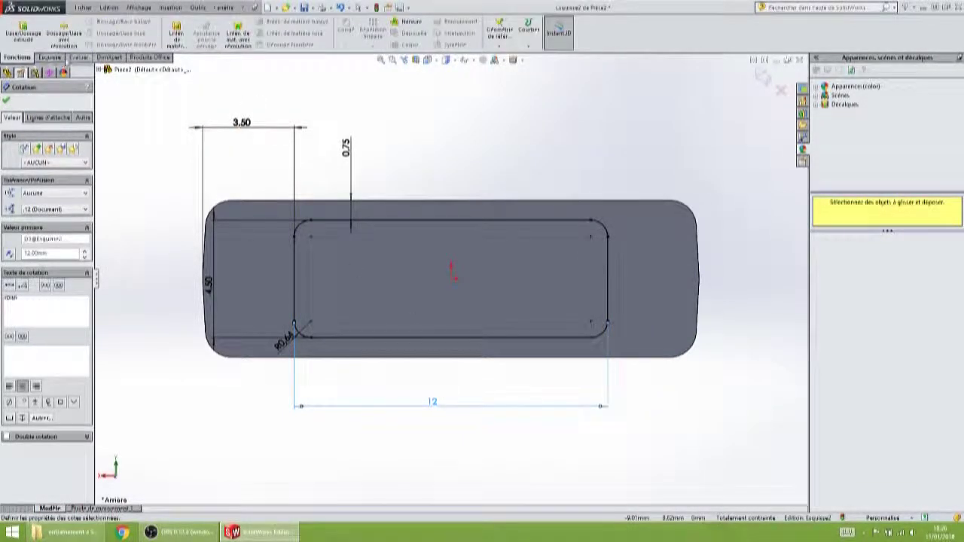
click(173, 36)
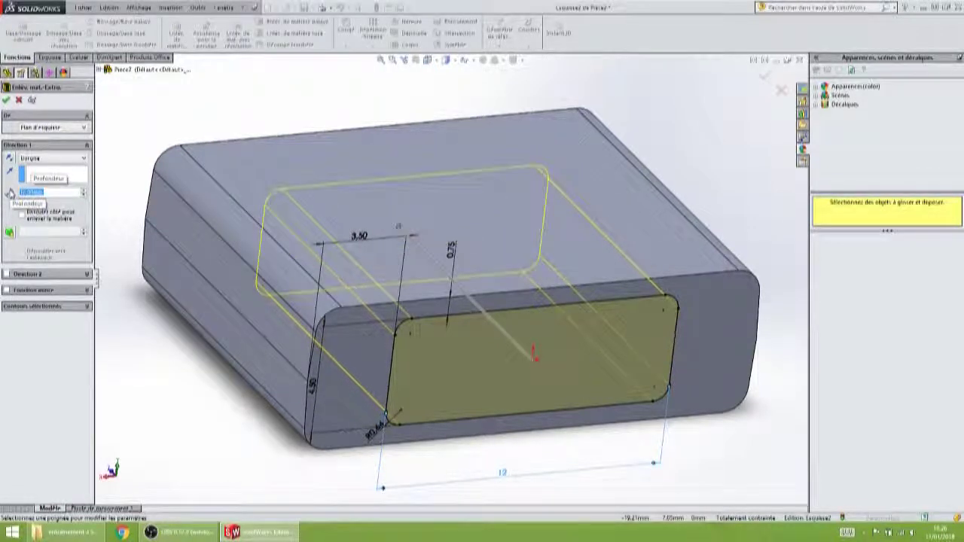
click(764, 76)
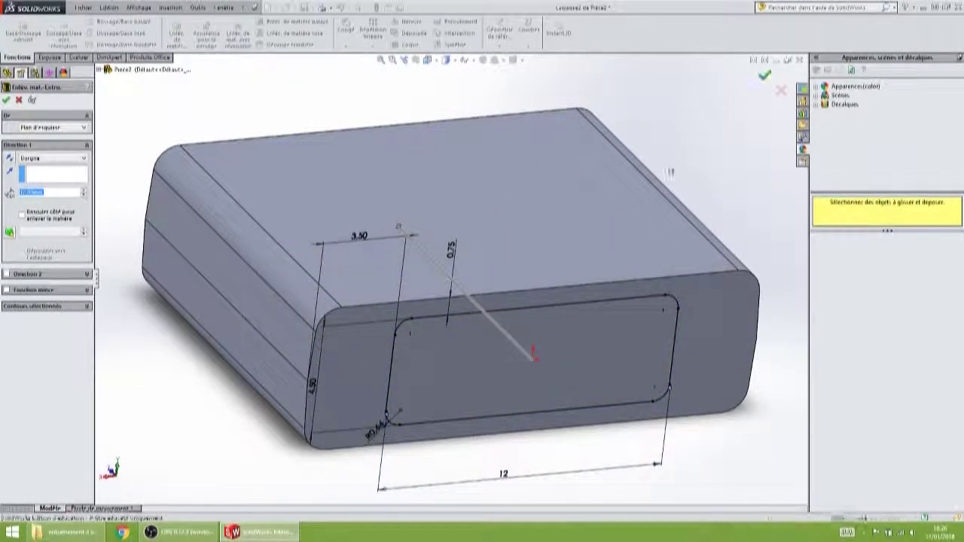
middle_drag(564, 216, 549, 163)
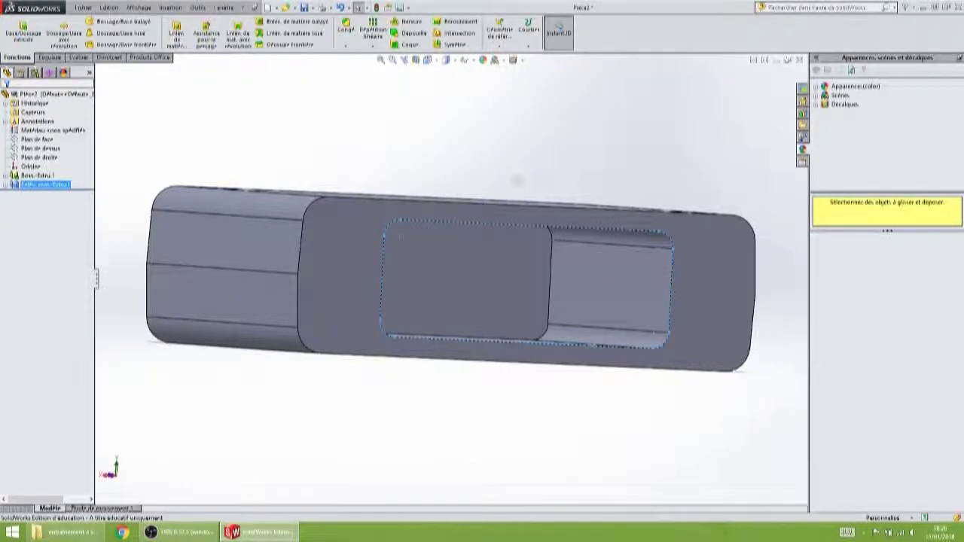
middle_drag(517, 180, 524, 330)
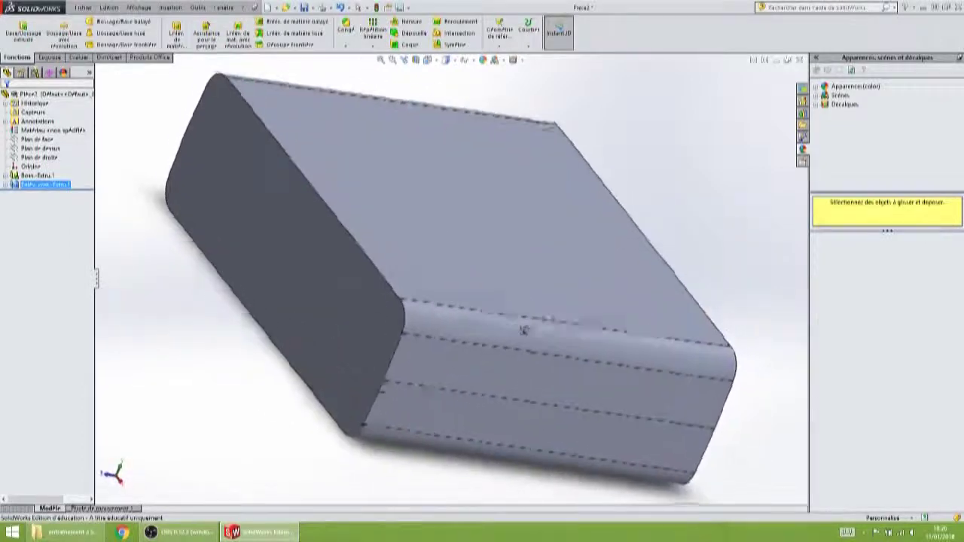
Round the edges of the block's closed end face, opposite the pocket, with a 1 mm constant-radius fillet.
scroll(524, 330, up, 4)
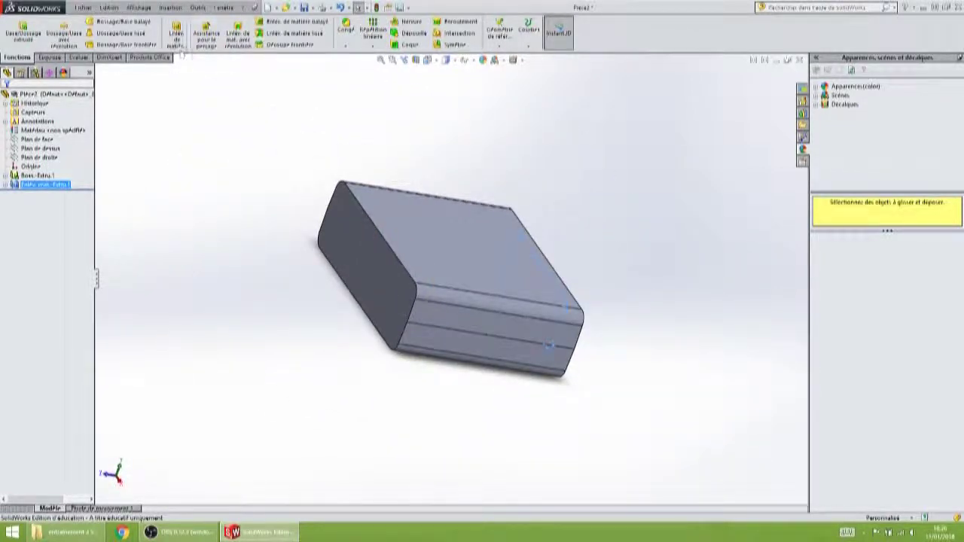
click(345, 30)
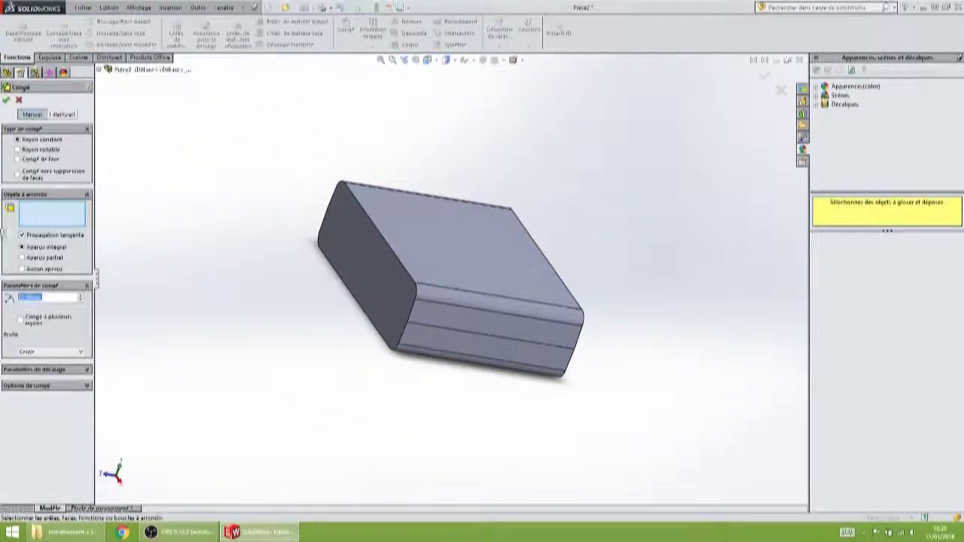
text(1)
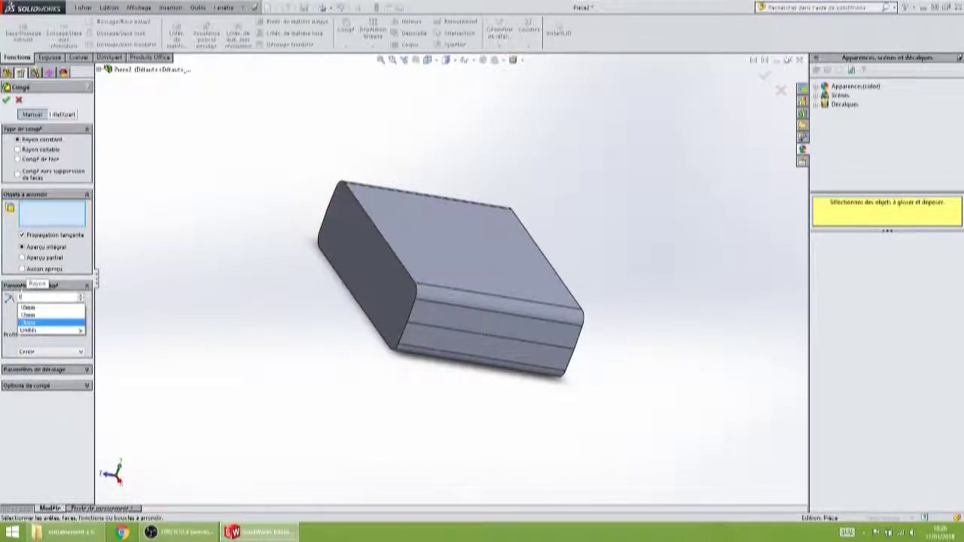
click(29, 300)
text(0mm)
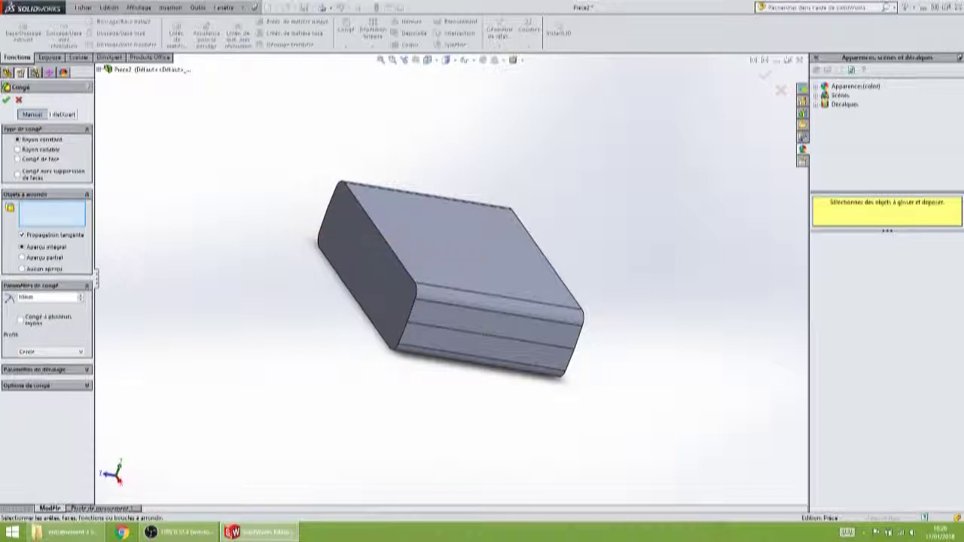
key(BackSpace)
key(BackSpace)
key(BackSpace)
key(Return)
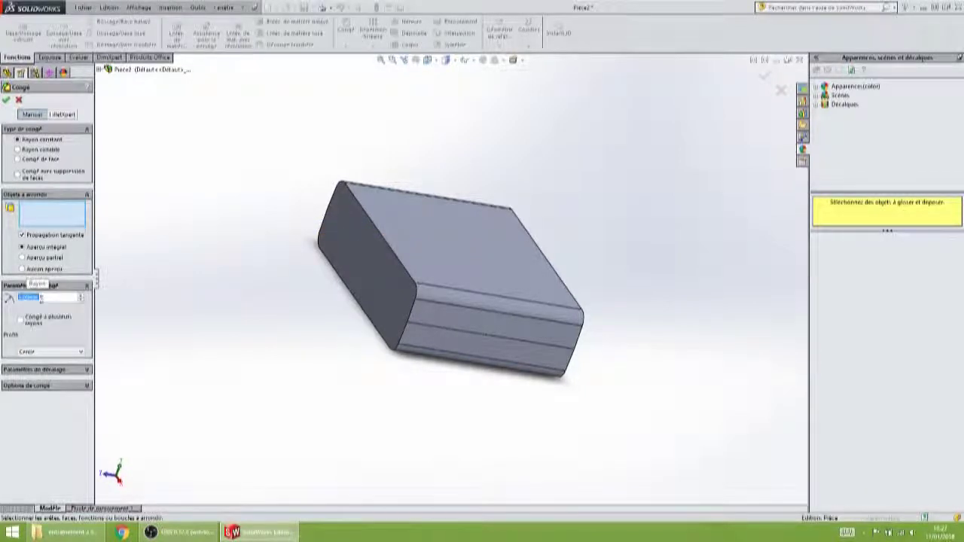
click(365, 273)
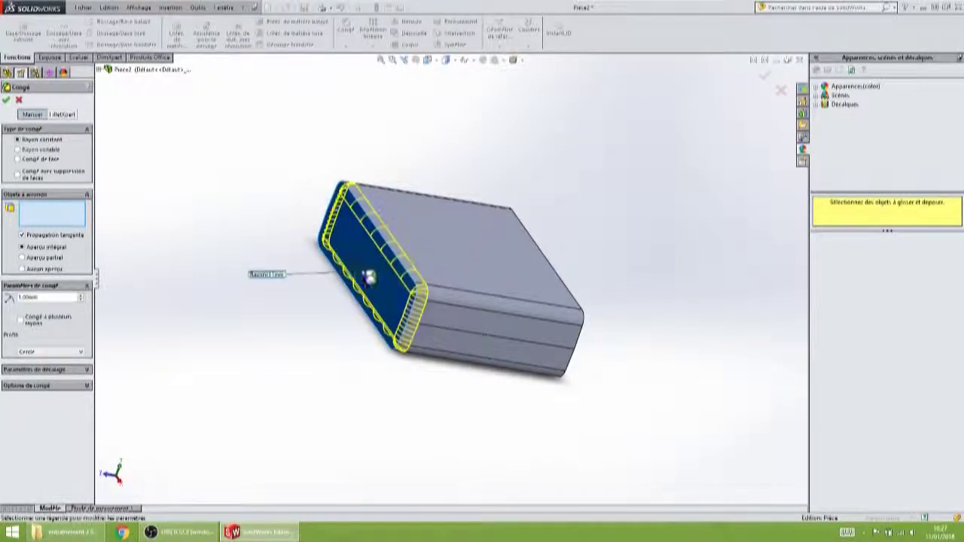
click(764, 75)
Save the part as Bouchon in the Exercice clé USB folder.
mouse_move(630, 197)
middle_down()
mouse_move(508, 125)
mouse_move(457, 108)
mouse_move(572, 147)
middle_up()
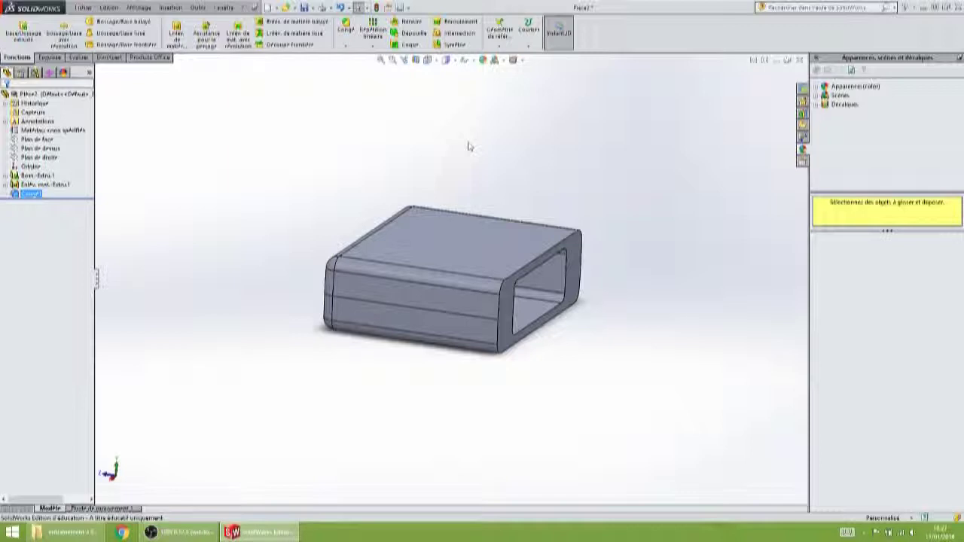
click(84, 9)
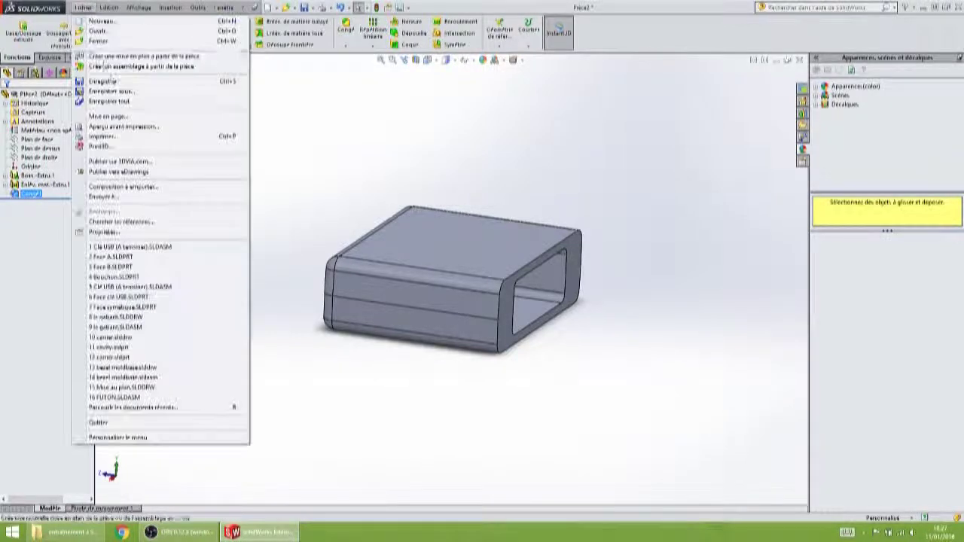
click(112, 91)
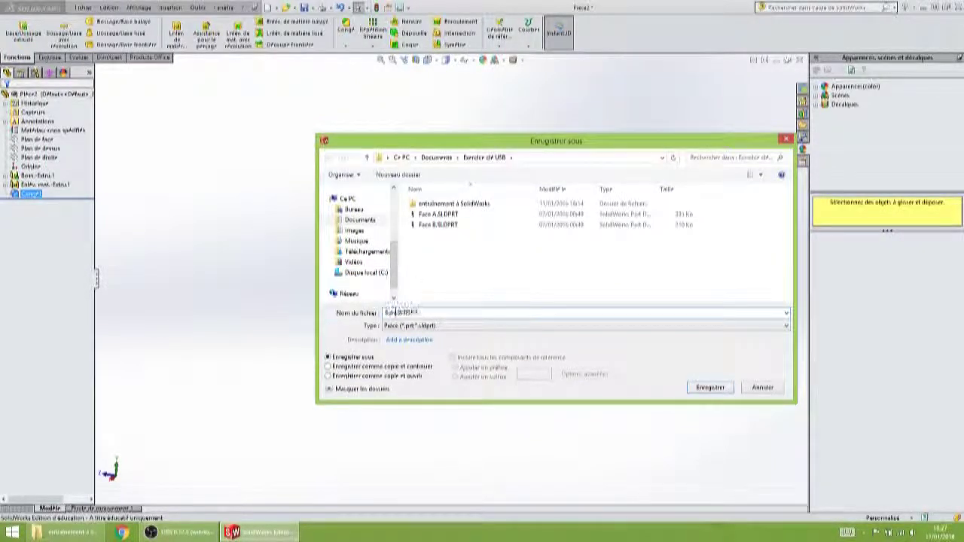
click(698, 390)
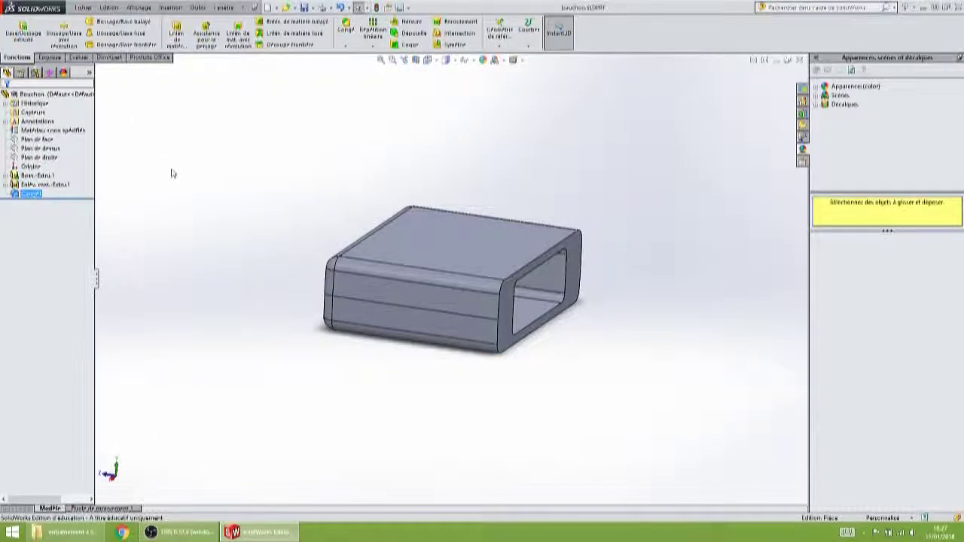
Switch from the cap part to the open Clé USB (A terminer) assembly.
key(ctrl+Tab)
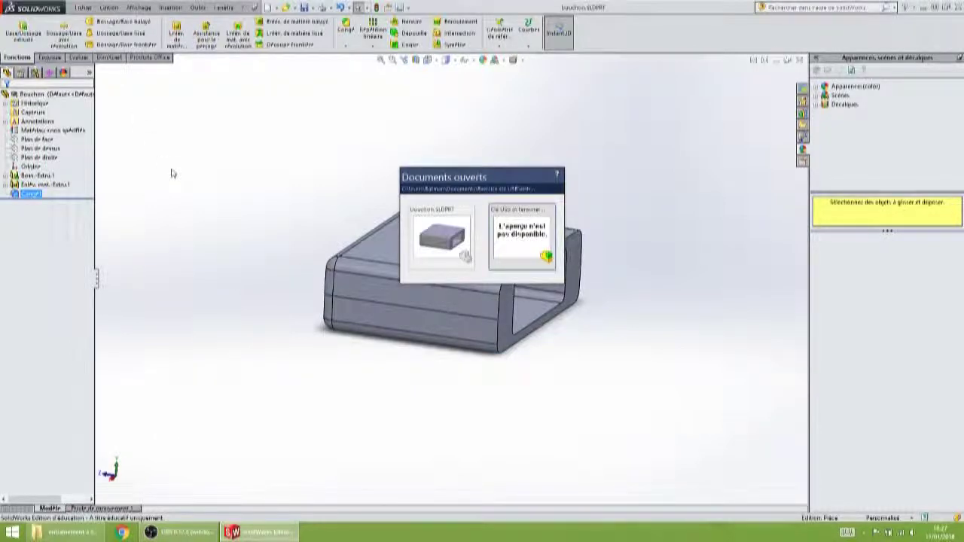
key(ctrl+Tab)
key(ctrl+Tab)
key(ctrl+Tab)
key(ctrl+Tab)
key(ctrl+Tab)
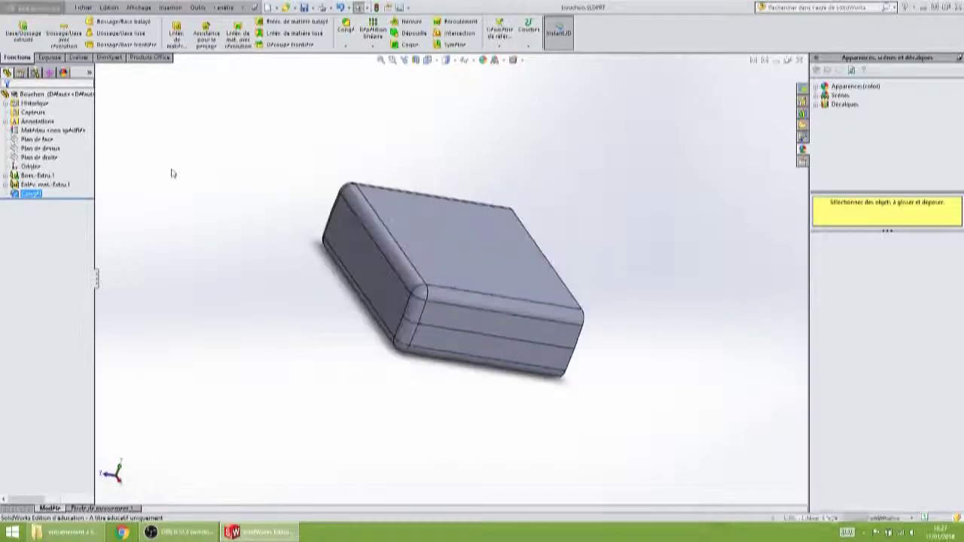
key(ctrl+Tab)
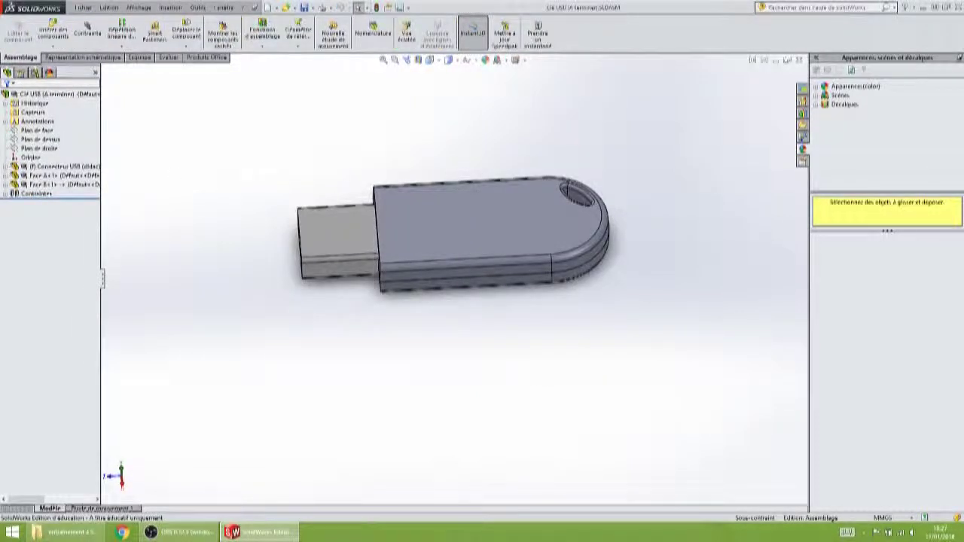
Open Clé USB (A terminer).SLDASM from the entraînement à SolidWorks folder.
click(80, 8)
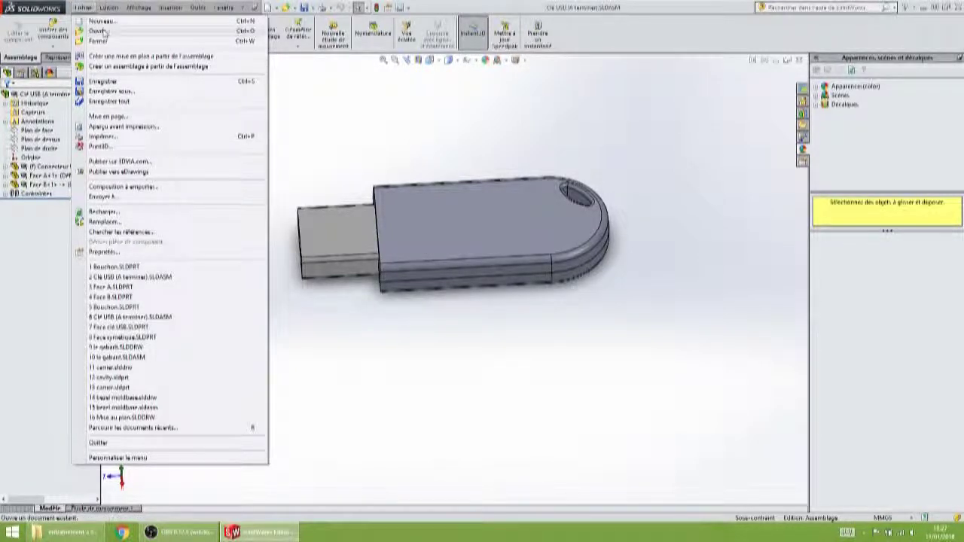
click(104, 31)
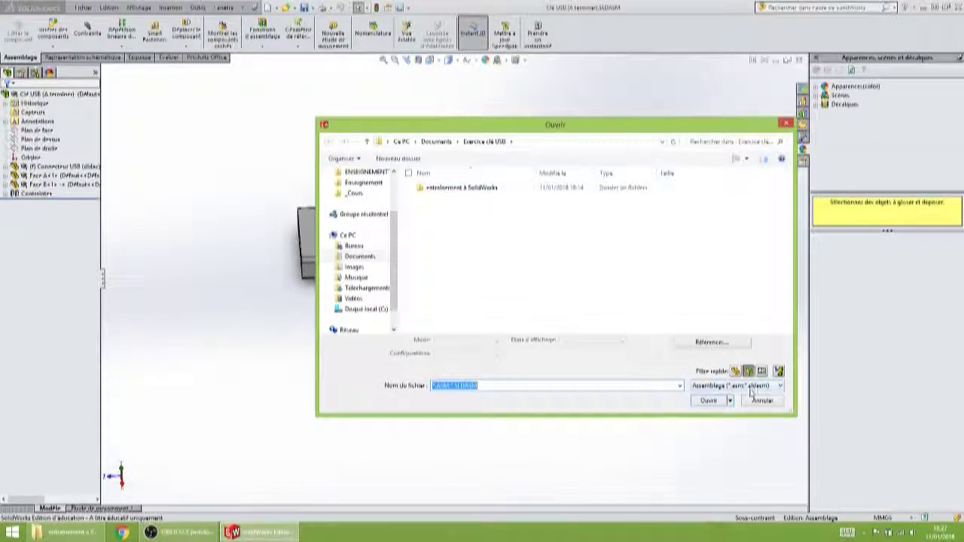
click(748, 372)
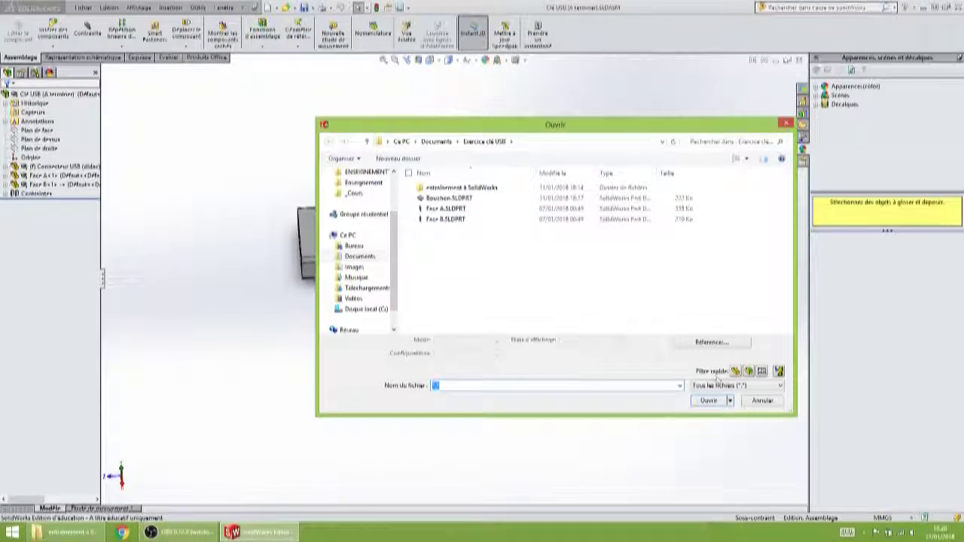
double_click(461, 188)
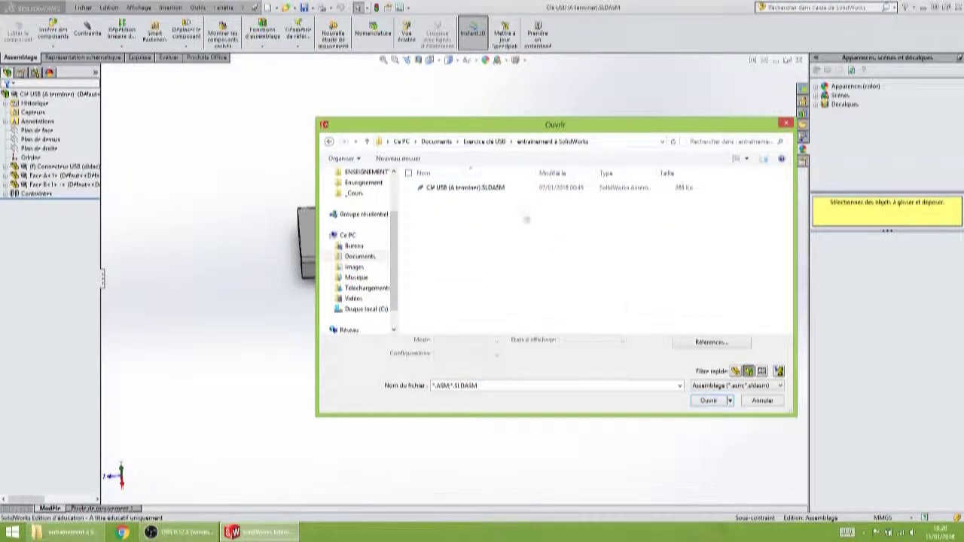
double_click(463, 188)
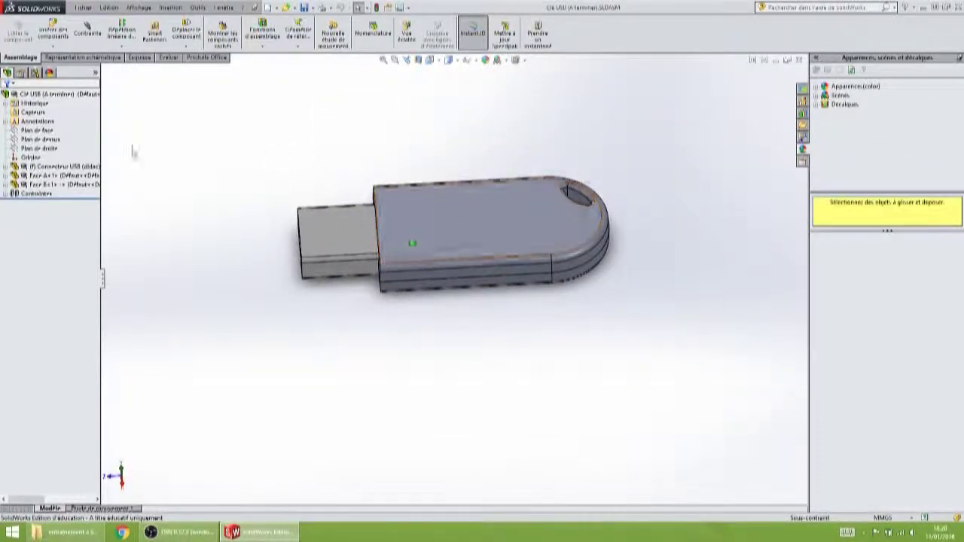
Insert the Bouchon part into the assembly, placing it in front of the USB connector with its open end facing it.
click(64, 36)
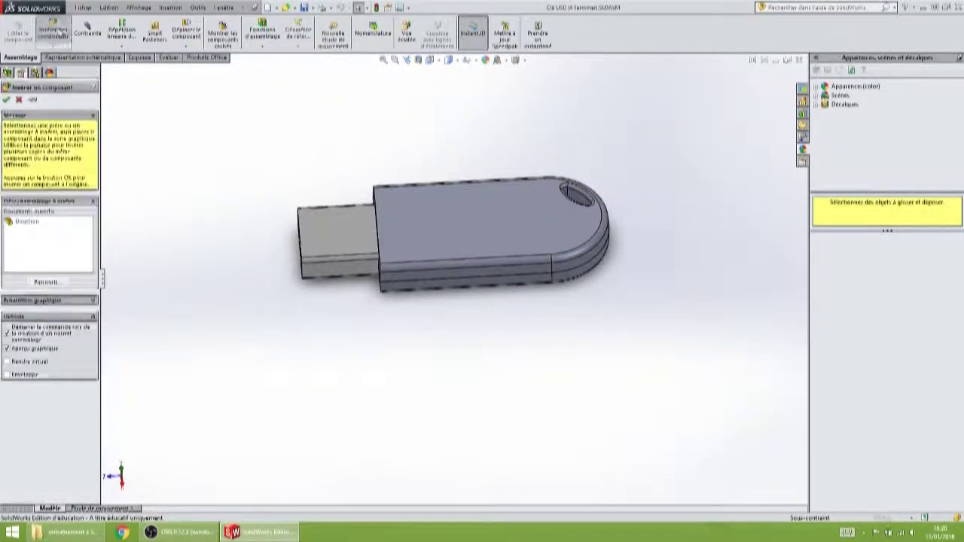
click(27, 222)
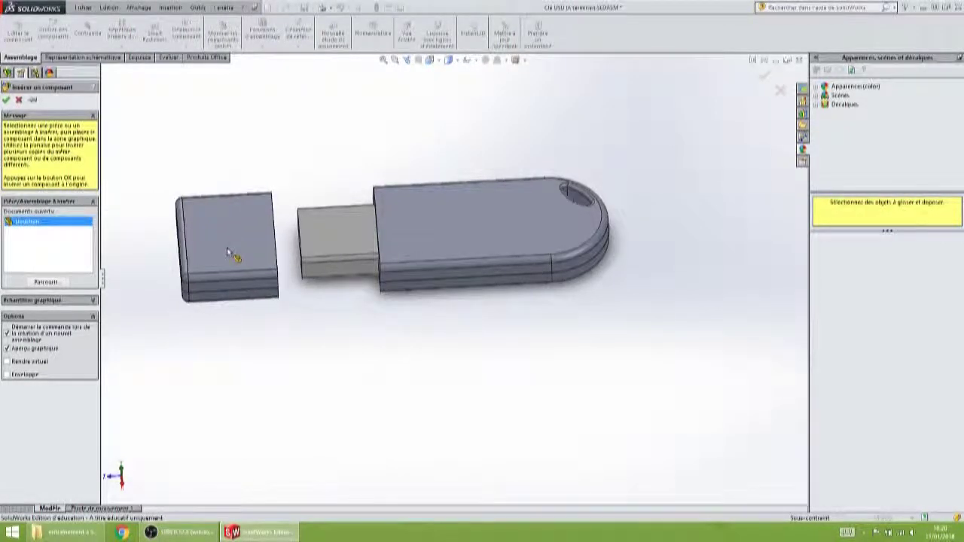
click(260, 274)
Add a coincident mate between the connector's narrow side face and the matching inner face of the cap's pocket.
middle_drag(274, 329, 301, 280)
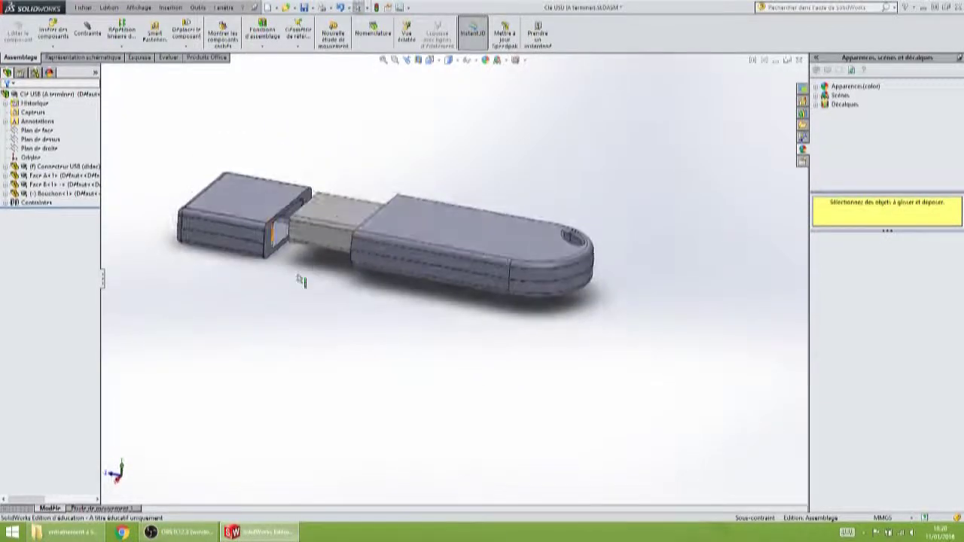
click(309, 235)
middle_drag(305, 239, 407, 196)
scroll(410, 199, down, 6)
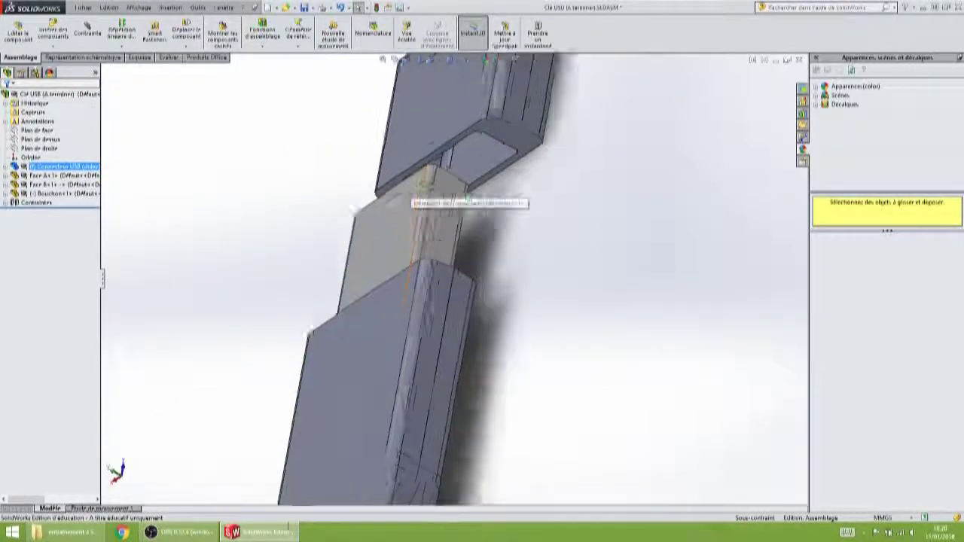
scroll(488, 200, up, 3)
ctrl+click(471, 151)
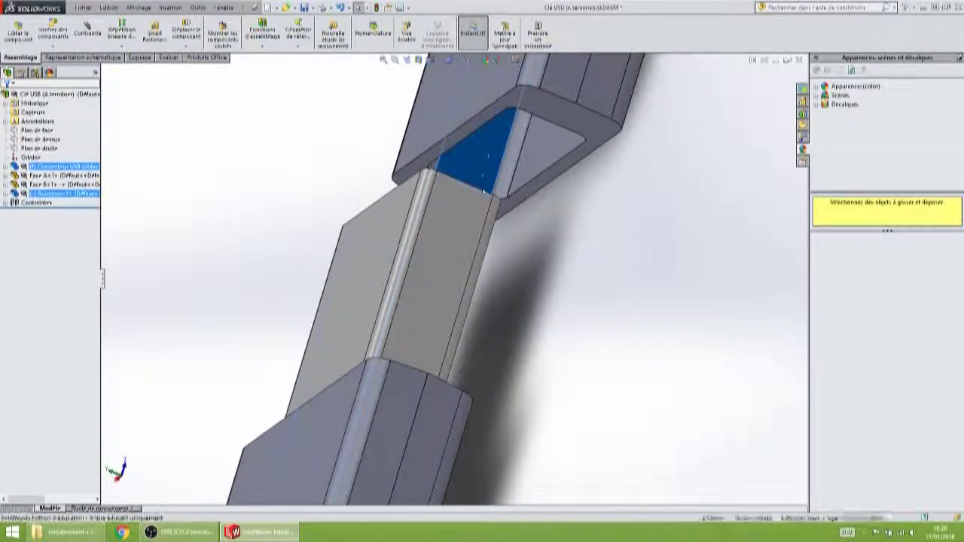
scroll(468, 229, up, 3)
click(88, 30)
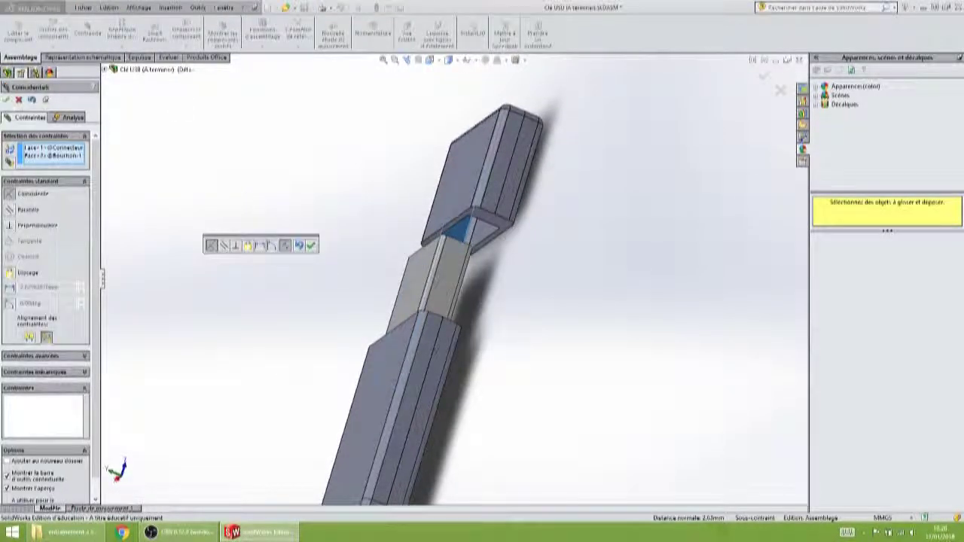
click(7, 100)
Add a coincident mate between the connector's broad face and the corresponding inner face of the cap's pocket.
middle_drag(374, 229, 323, 161)
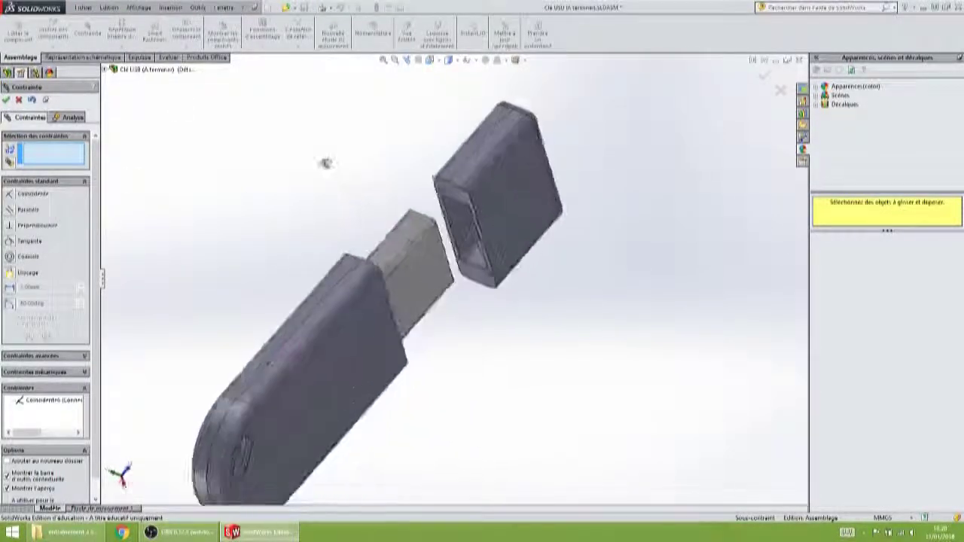
click(415, 279)
middle_drag(415, 280, 437, 190)
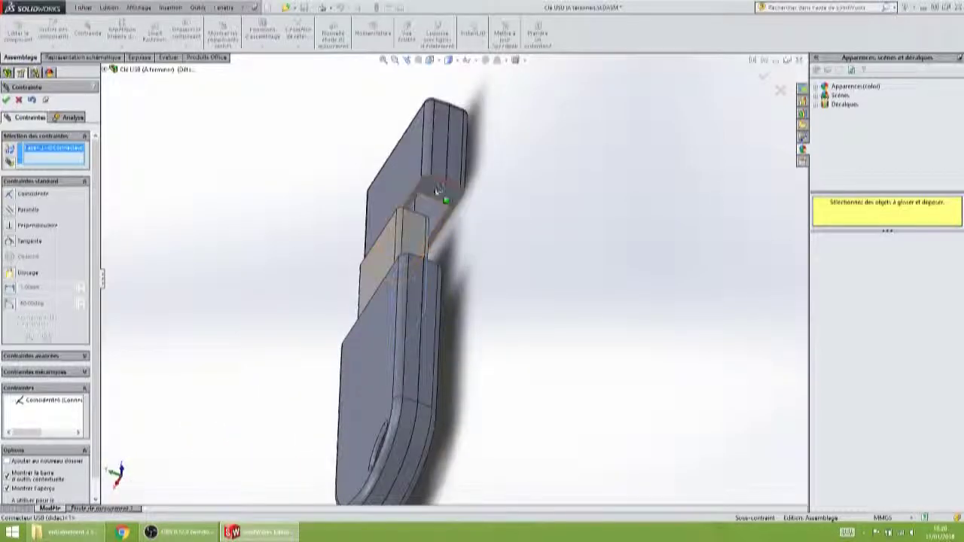
click(435, 210)
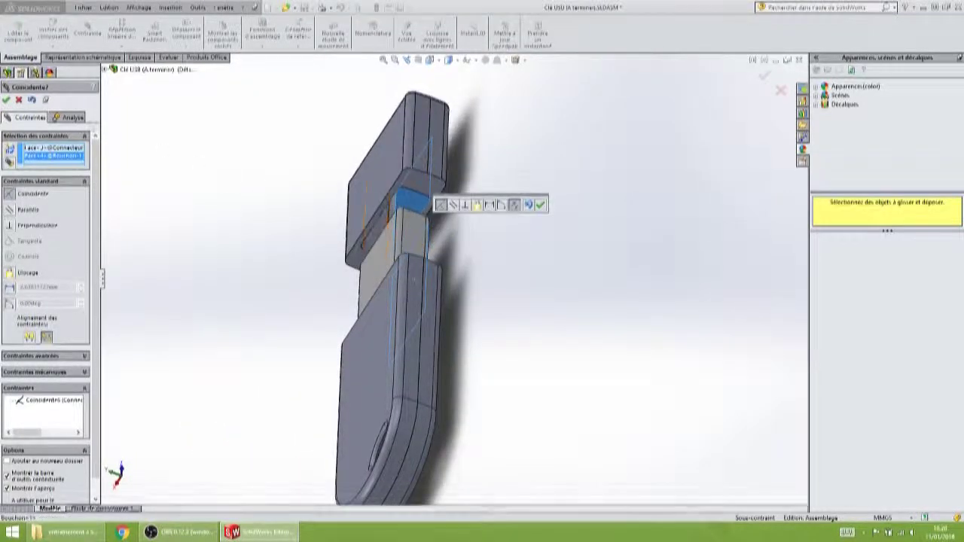
click(7, 100)
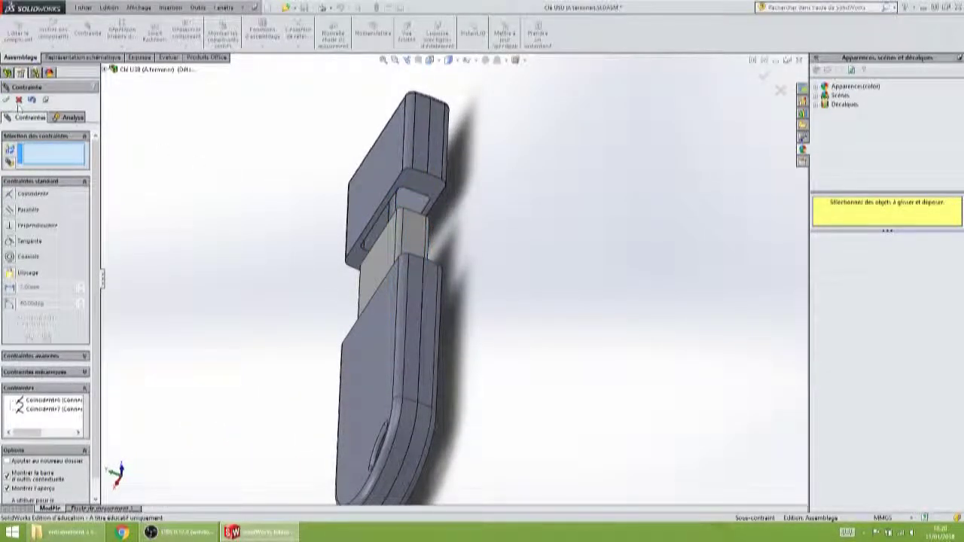
Examine the facing ends of the cap and the key body in the right view.
middle_drag(421, 249, 391, 148)
scroll(391, 148, down, 6)
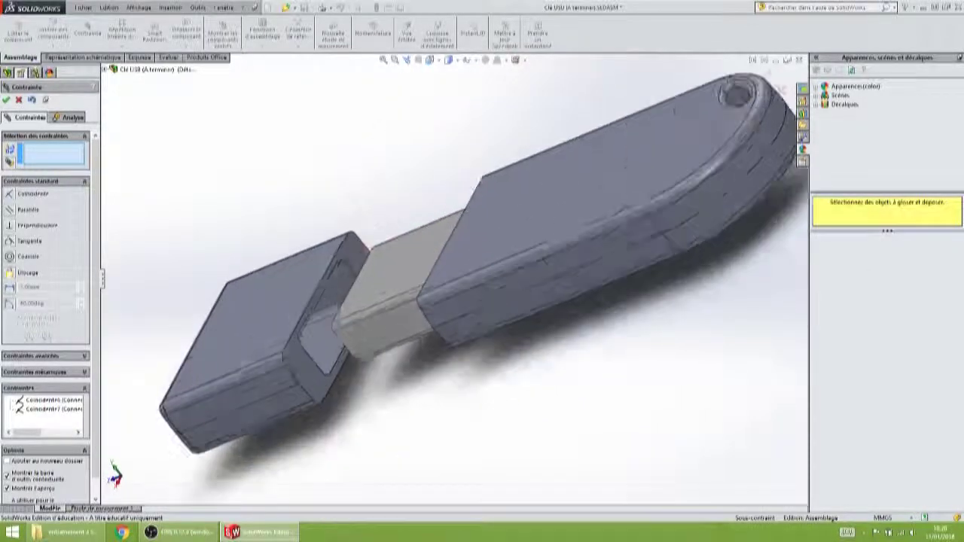
scroll(500, 308, up, 5)
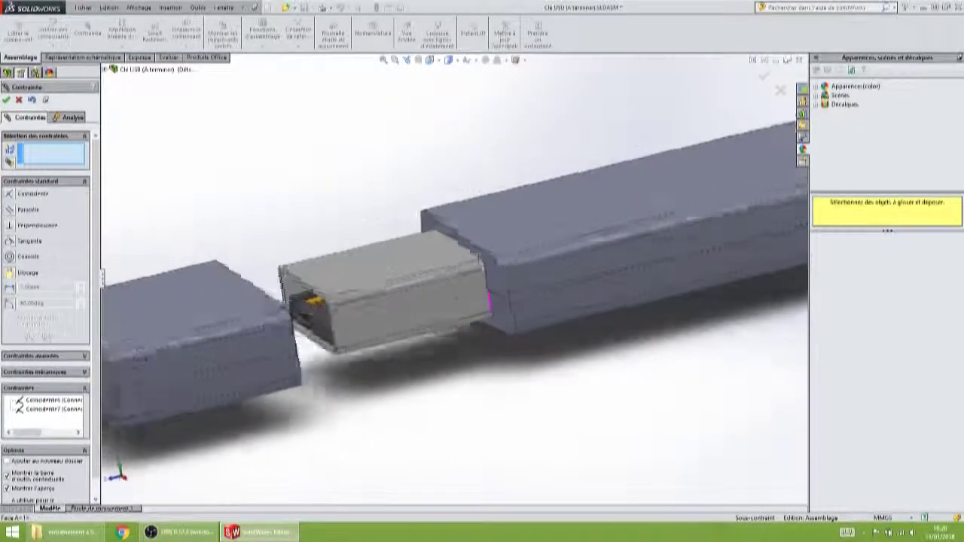
scroll(441, 207, down, 4)
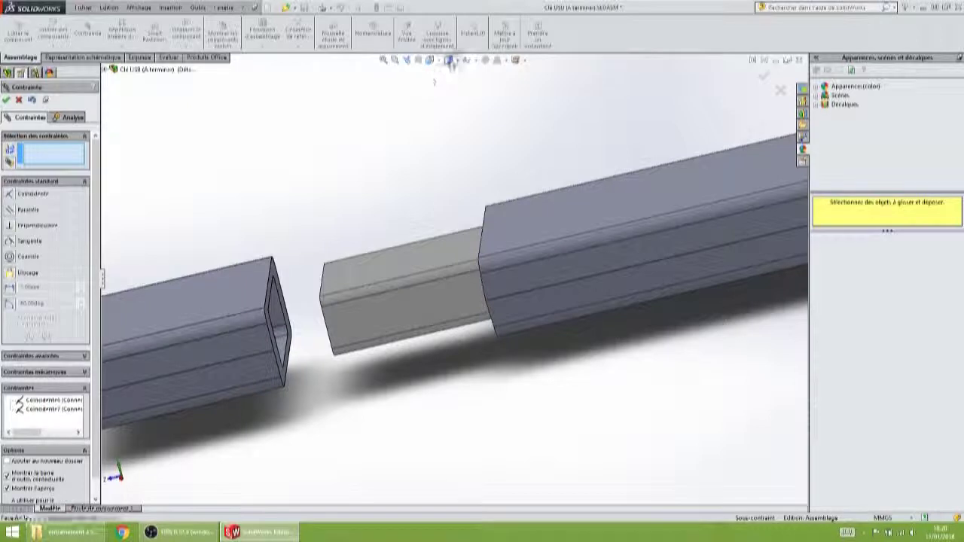
click(449, 61)
click(430, 61)
click(430, 60)
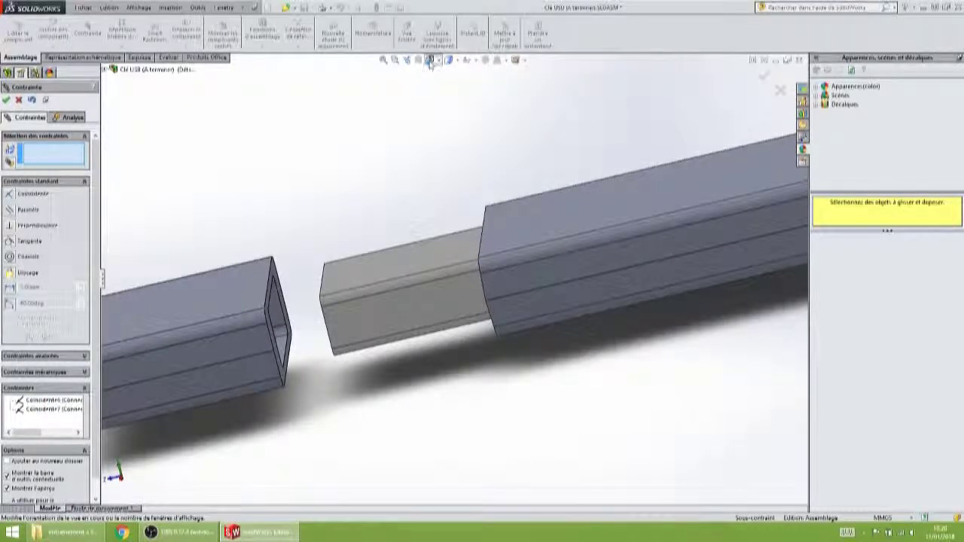
click(431, 61)
click(456, 97)
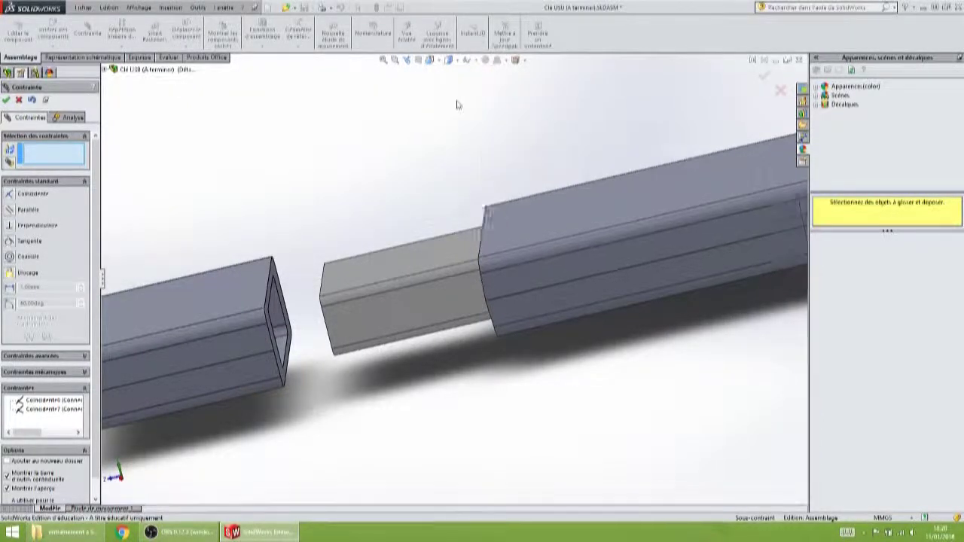
scroll(441, 275, down, 5)
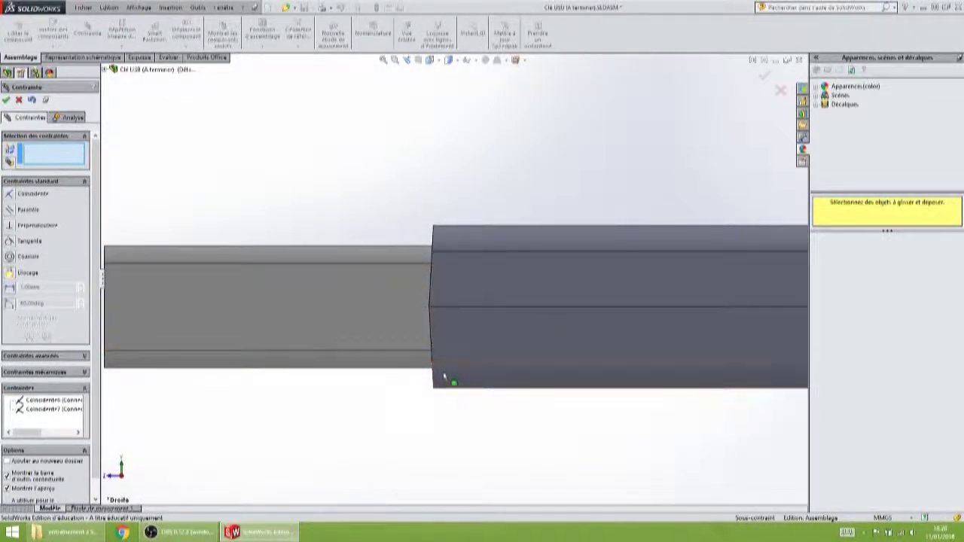
scroll(444, 321, up, 3)
scroll(441, 319, up, 1)
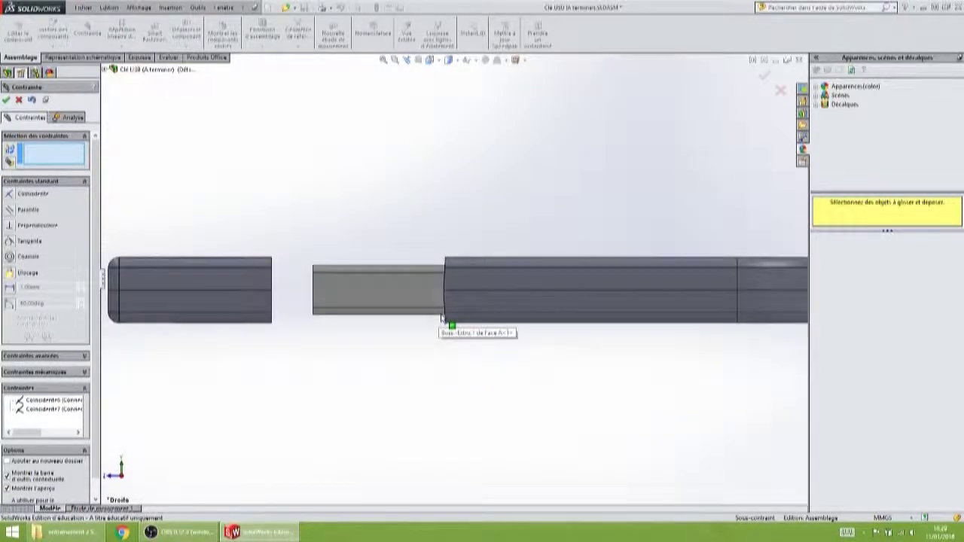
scroll(442, 318, up, 2)
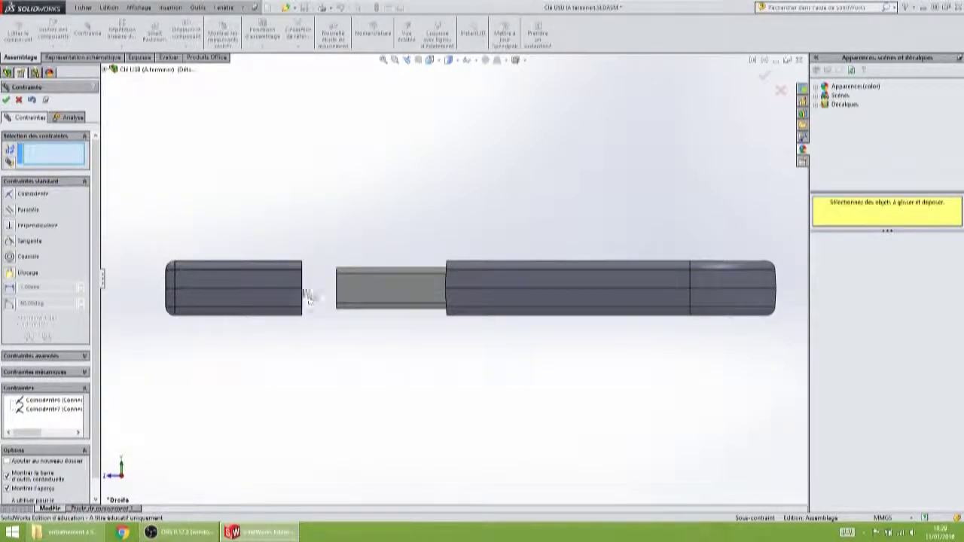
scroll(310, 298, down, 5)
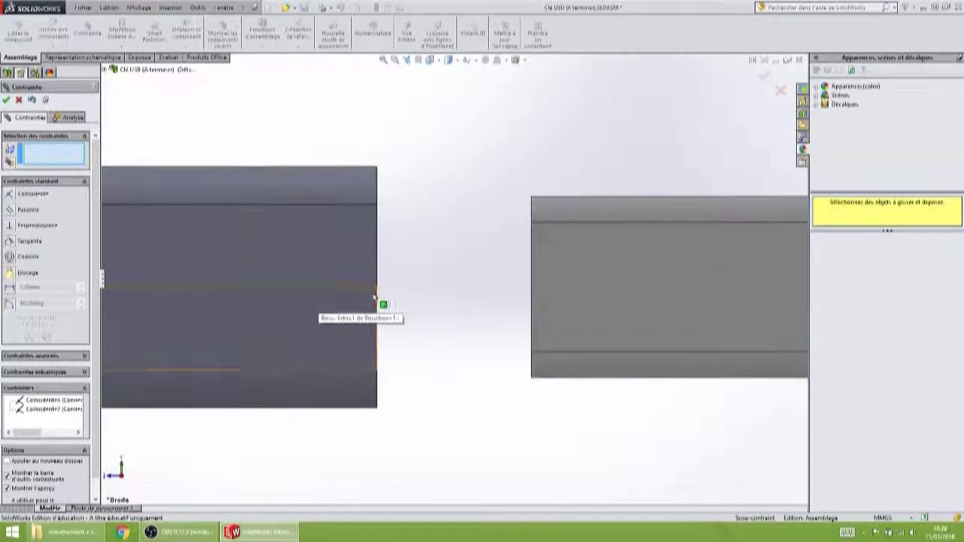
scroll(373, 300, up, 3)
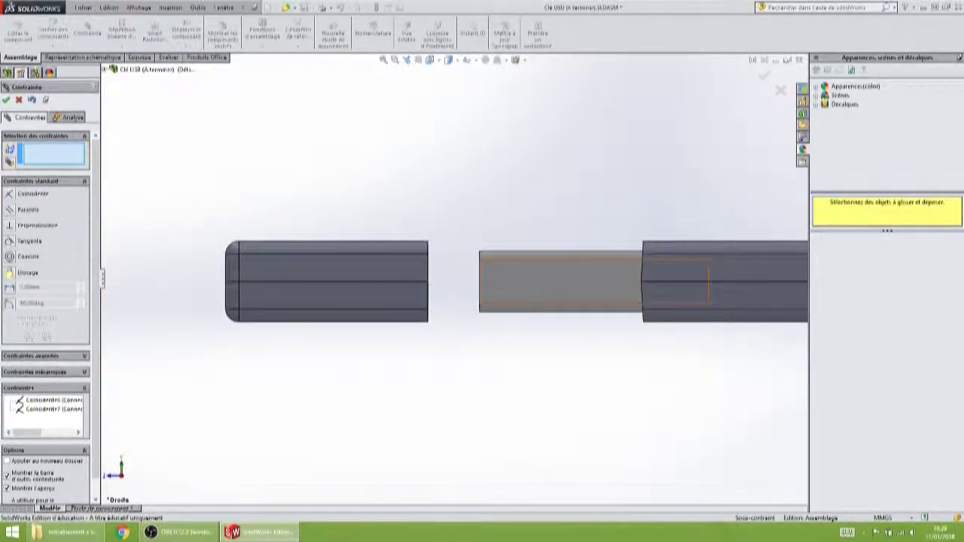
Slide the cap along the connector, and mate the side vertex at its open end coincident with the matching vertex on the body's front end.
drag(401, 276, 427, 270)
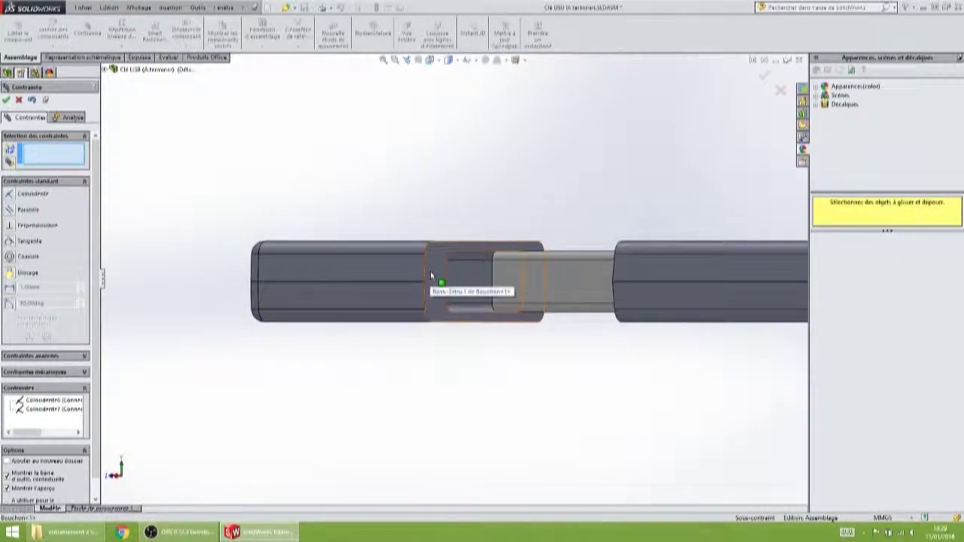
middle_drag(430, 273, 491, 243)
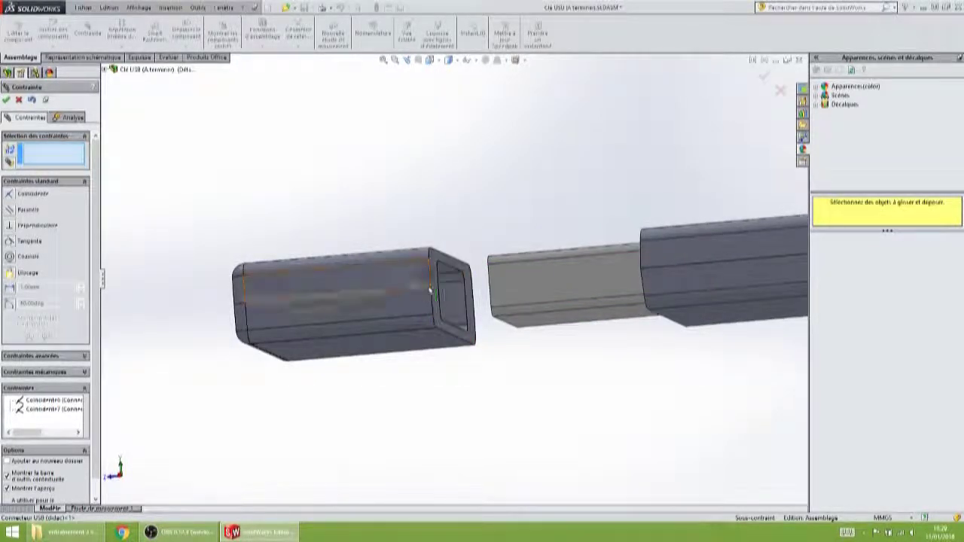
click(431, 288)
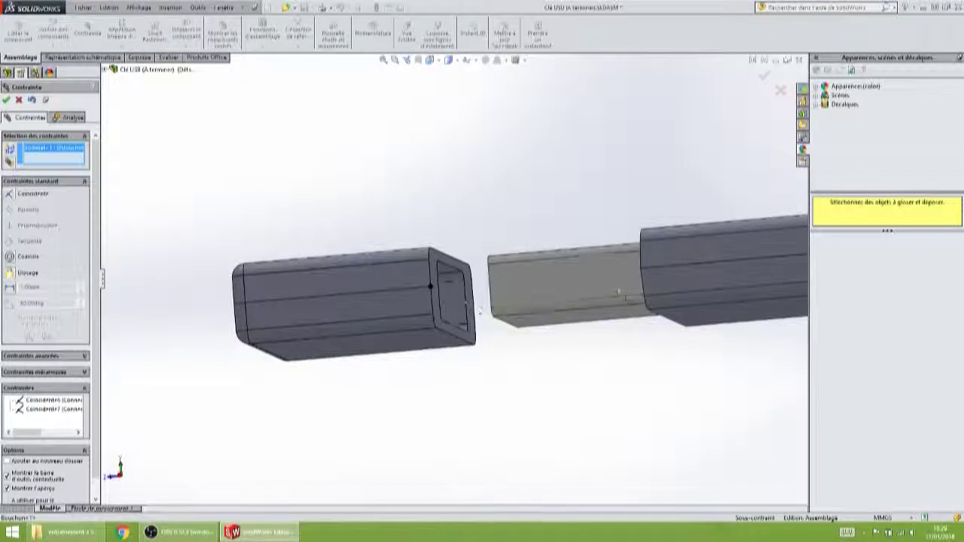
click(642, 273)
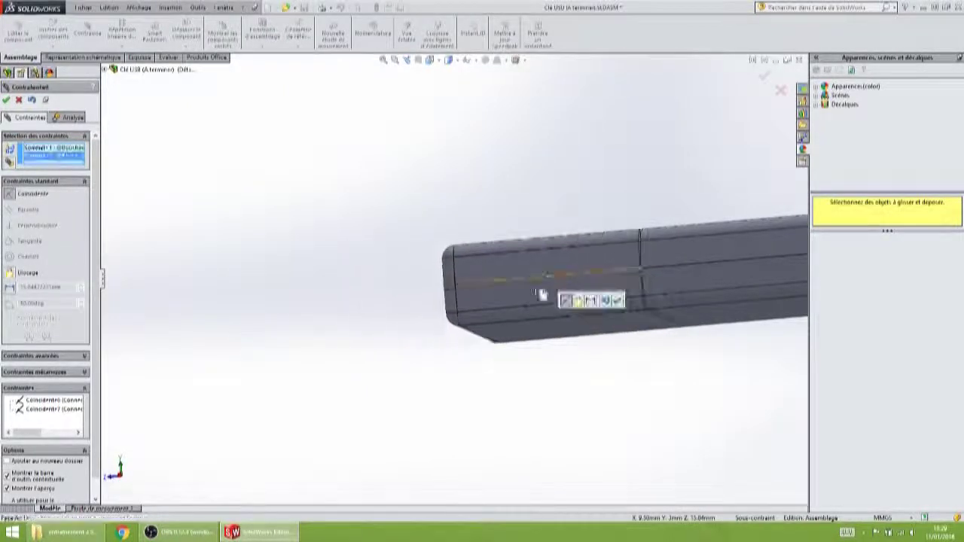
click(6, 100)
Inspect the joint between the cap and the key body from several angles, and finish the mating session.
scroll(452, 249, up, 5)
middle_drag(523, 263, 538, 297)
scroll(531, 296, down, 3)
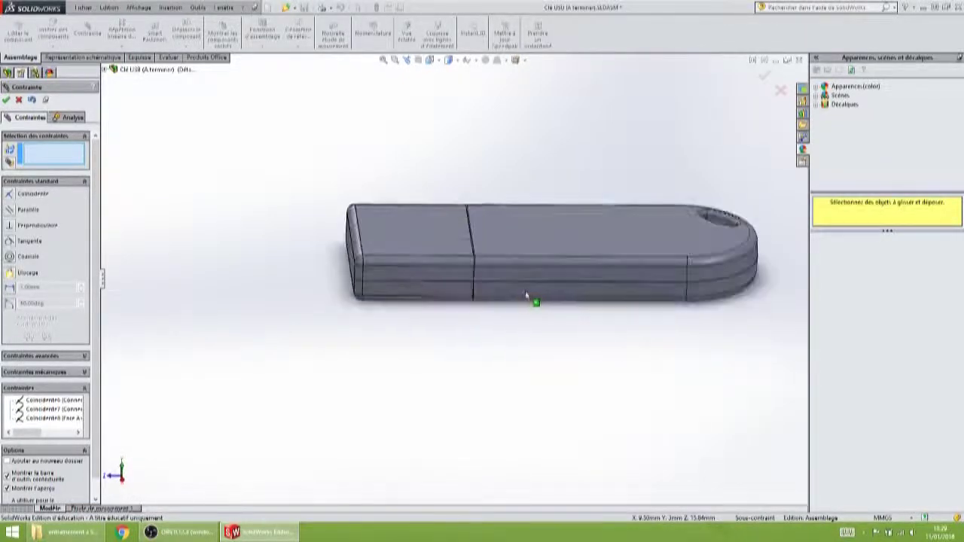
scroll(525, 295, down, 2)
scroll(490, 301, up, 6)
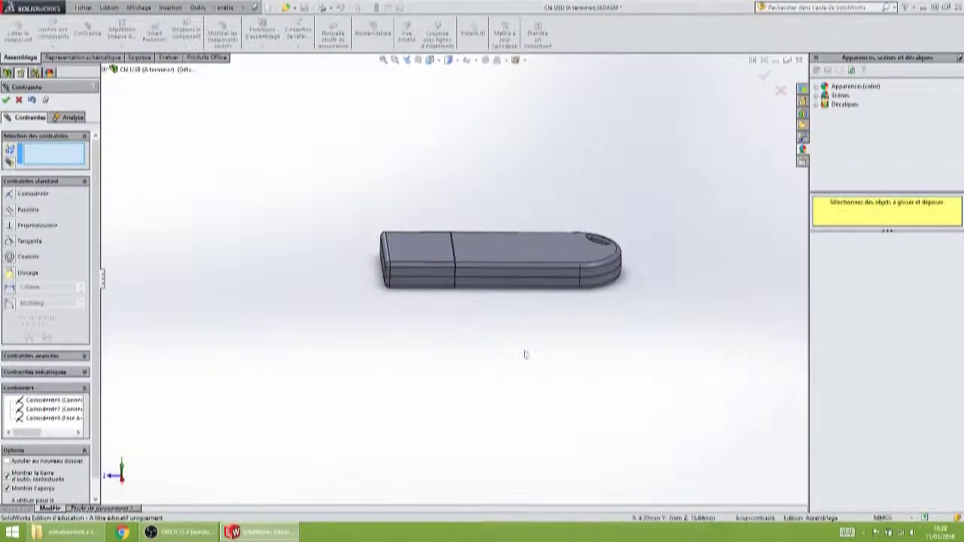
scroll(430, 364, down, 1)
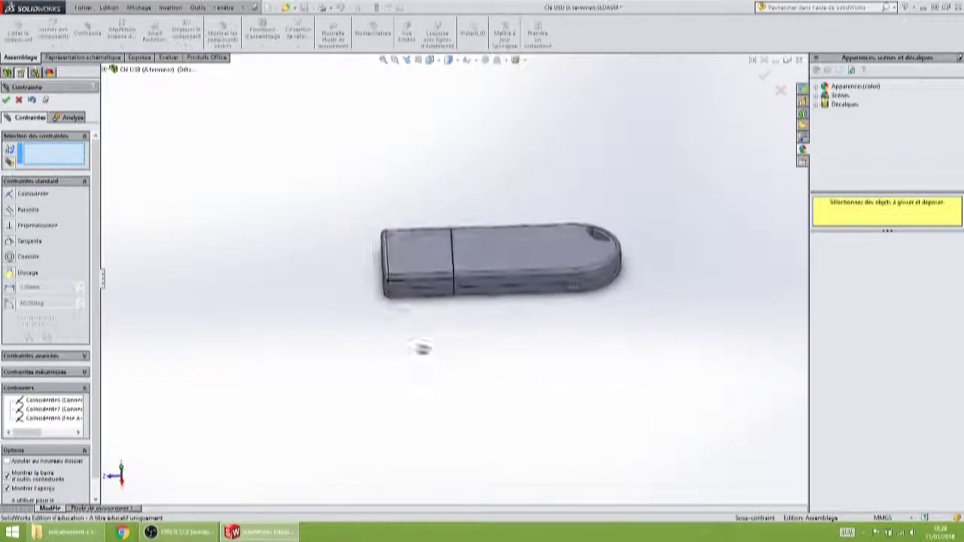
scroll(423, 346, down, 5)
scroll(467, 197, down, 4)
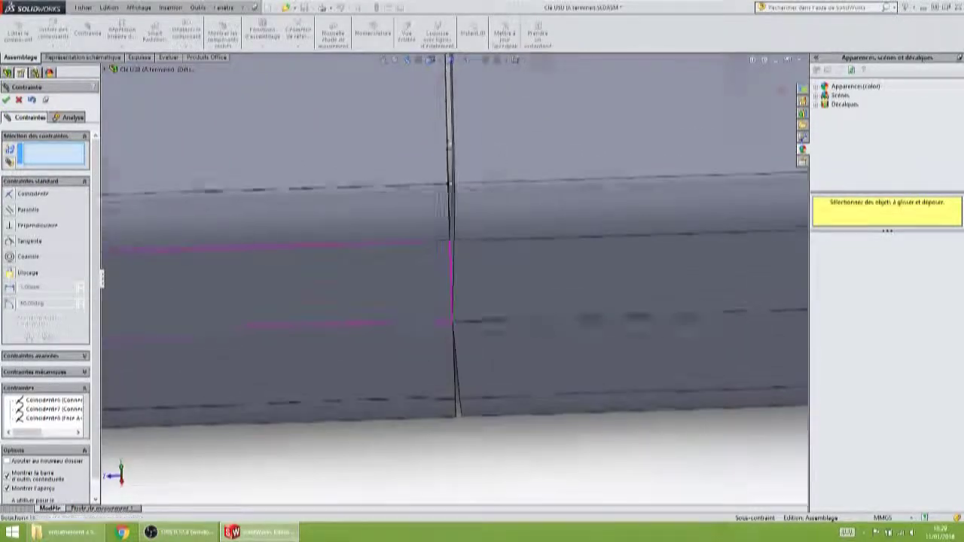
scroll(451, 211, up, 1)
scroll(452, 219, up, 5)
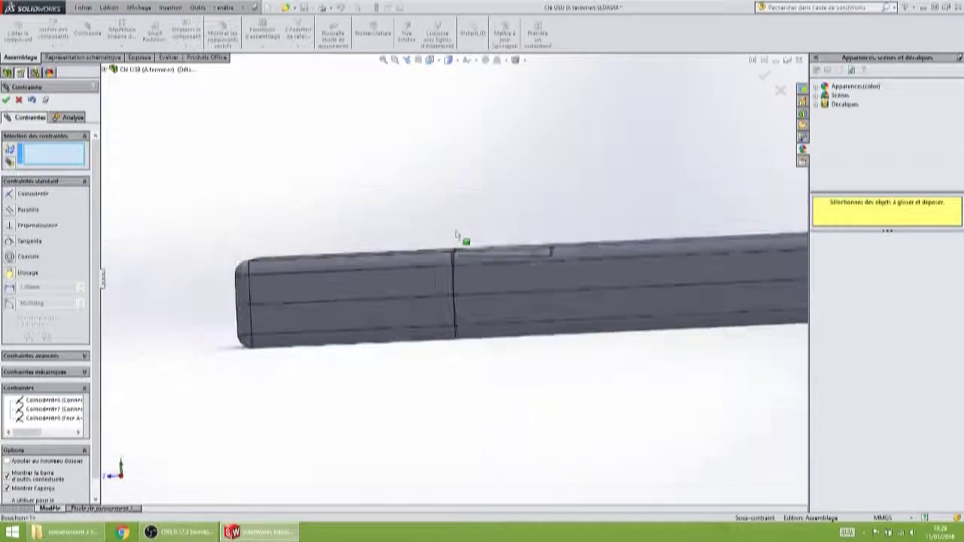
middle_drag(461, 322, 454, 361)
scroll(460, 316, down, 5)
scroll(455, 281, down, 4)
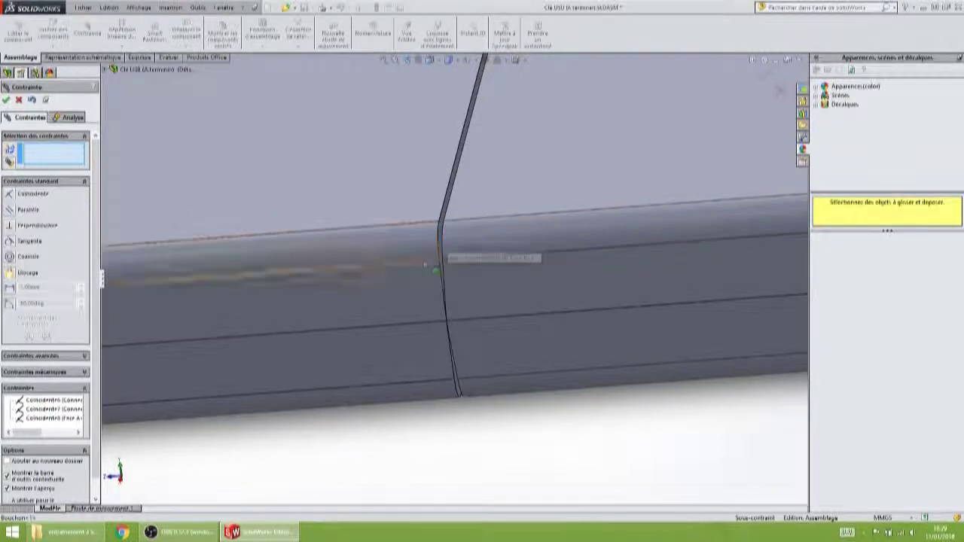
scroll(448, 457, up, 5)
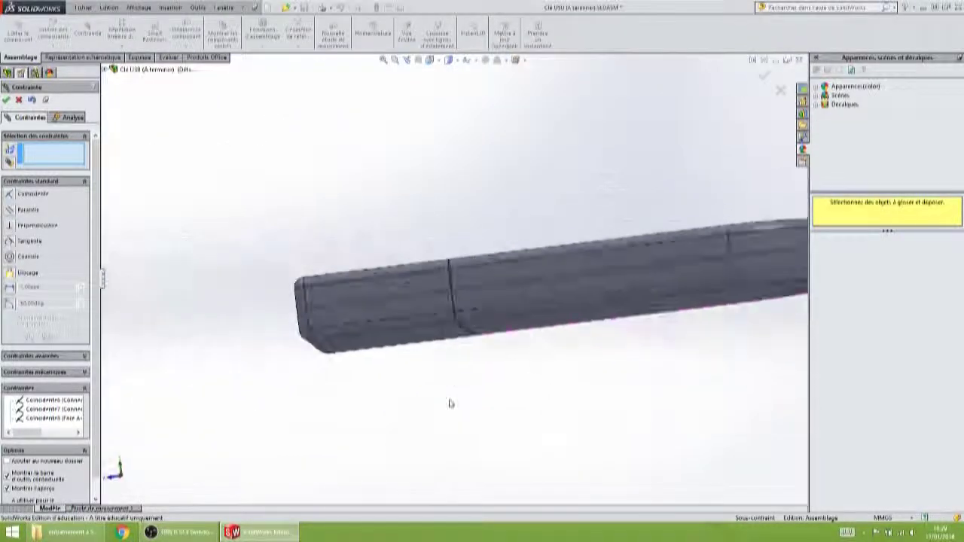
middle_drag(449, 403, 452, 236)
scroll(452, 237, down, 3)
middle_drag(452, 273, 530, 266)
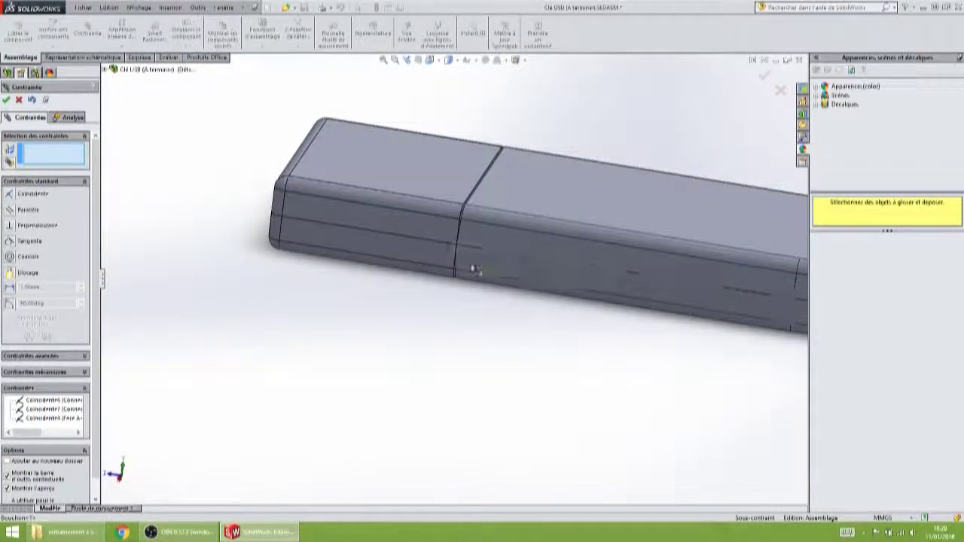
click(765, 78)
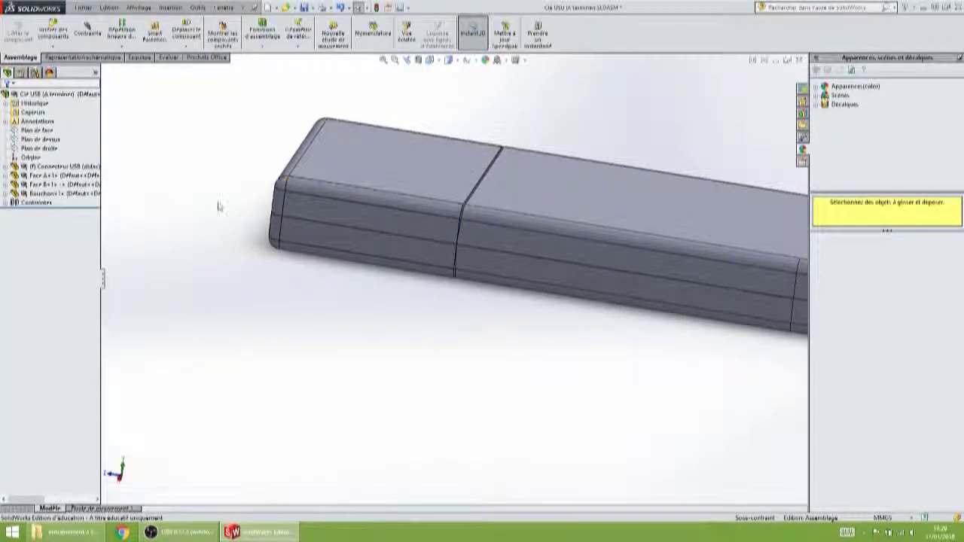